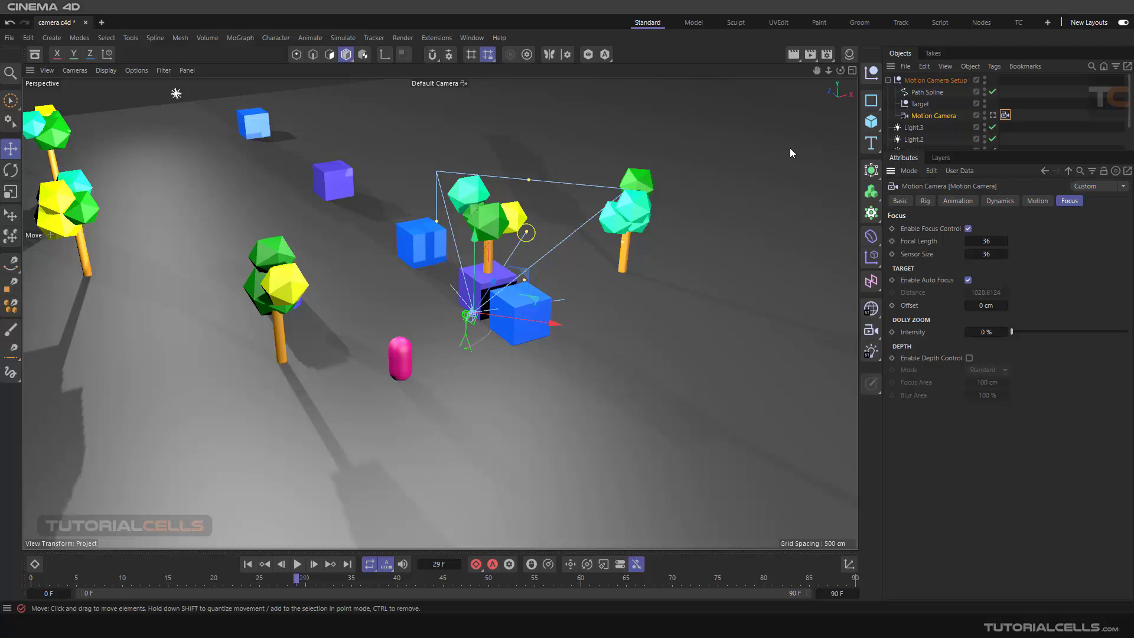
Move the Motion Camera Setup to the foreground facing the pink capsule and look through the Motion Camera
left_click(925, 81)
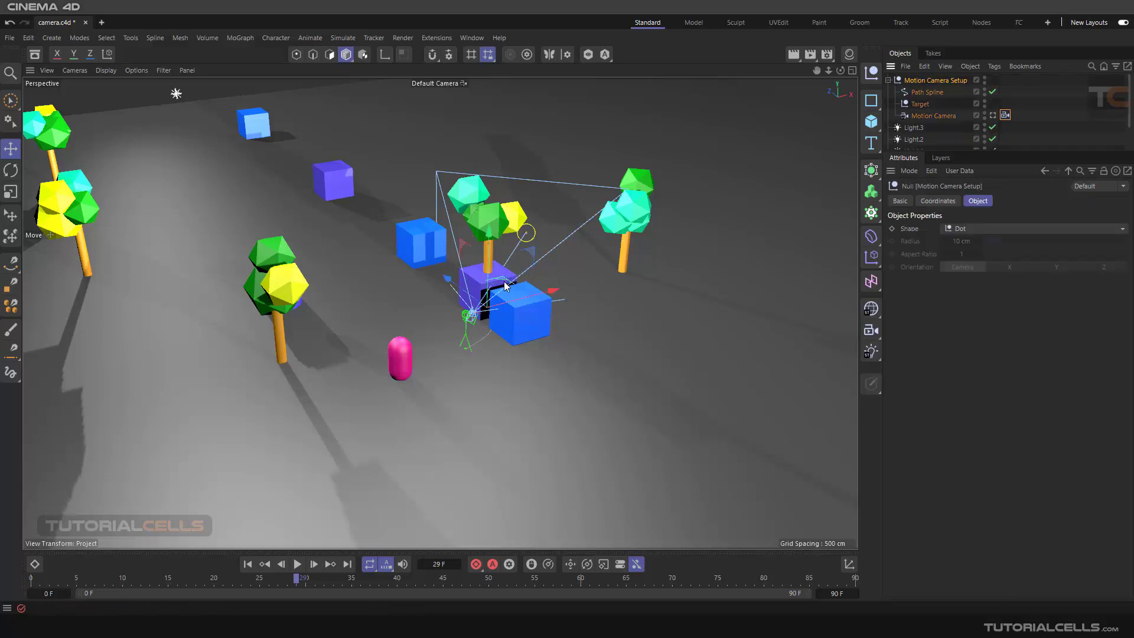
left_click_drag(506, 286, 364, 464)
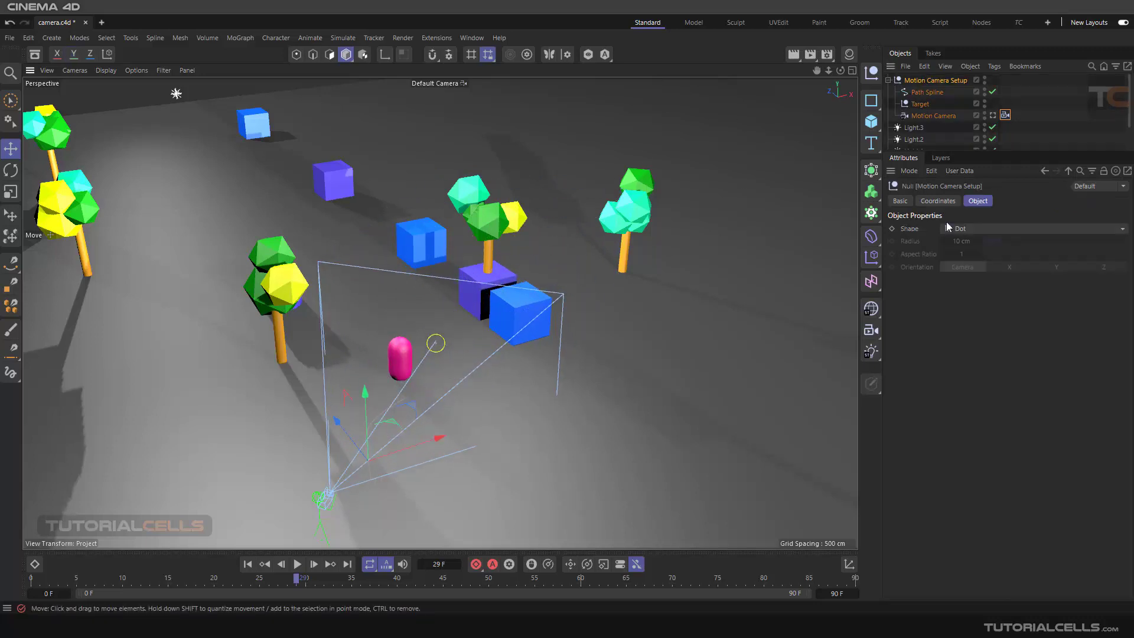
left_click(994, 116)
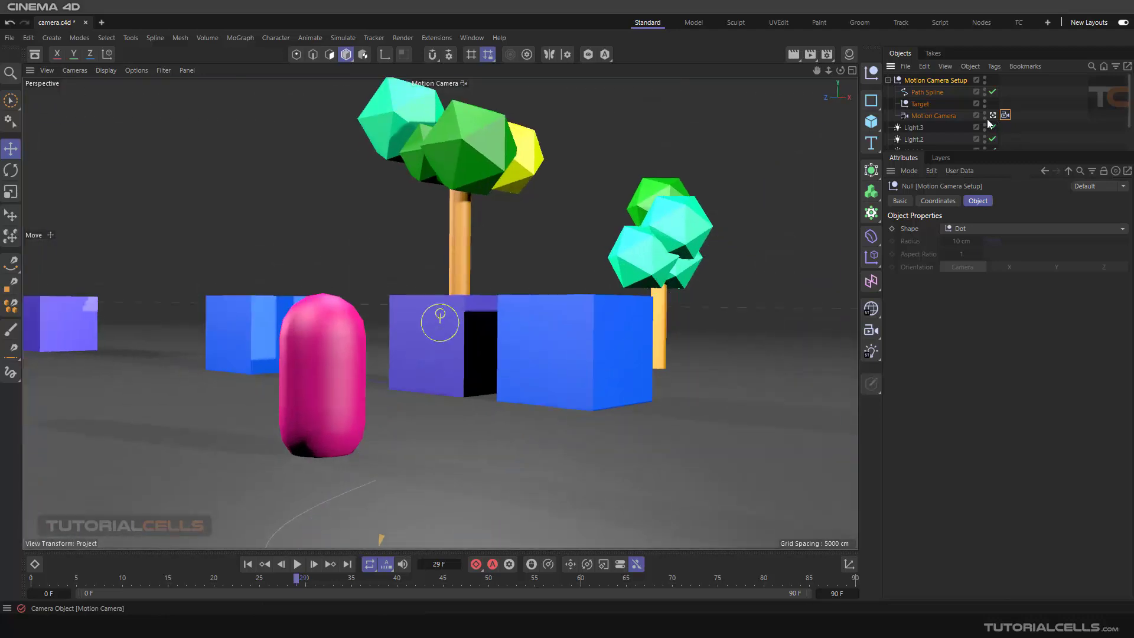
Try larger focal lengths in the Motion Camera tag's focus settings, ending at 59
left_click(1006, 115)
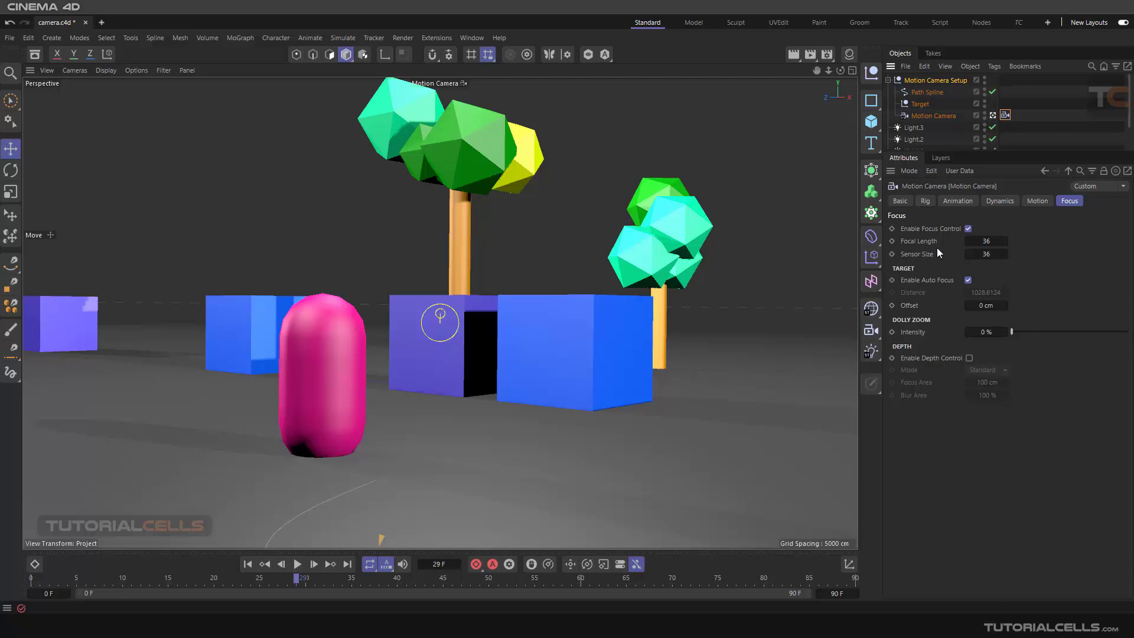
double_click(986, 241)
type("54")
key("Return")
scroll(440, 327, "down", 5)
scroll(440, 325, "up", 3)
scroll(441, 322, "down", 2)
left_click_drag(987, 241, 989, 240)
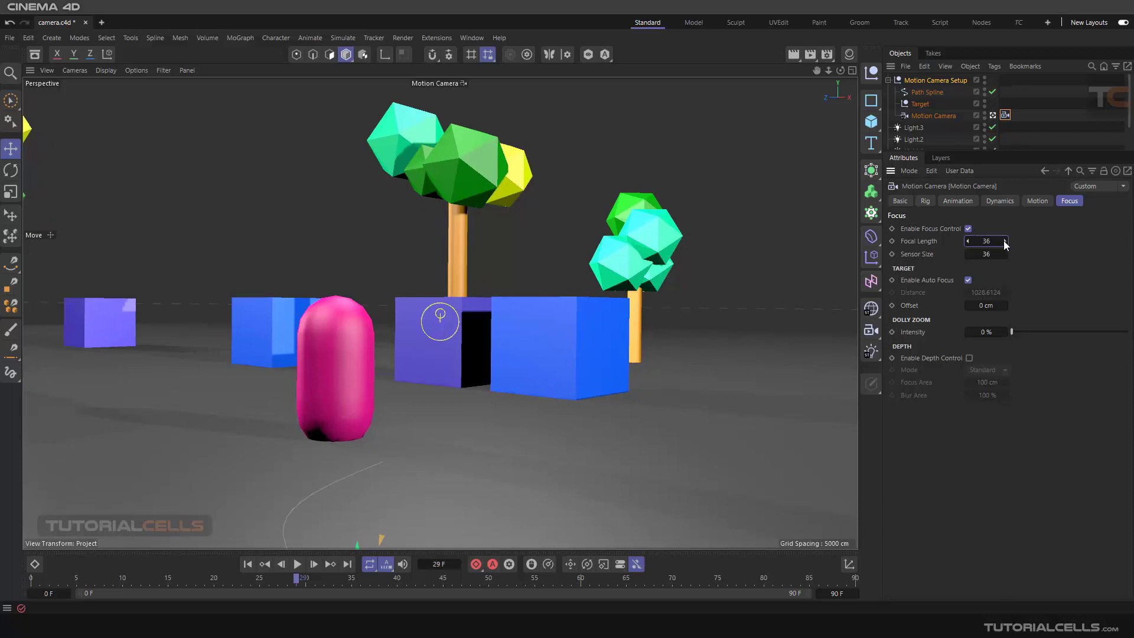
type("47")
key("Return")
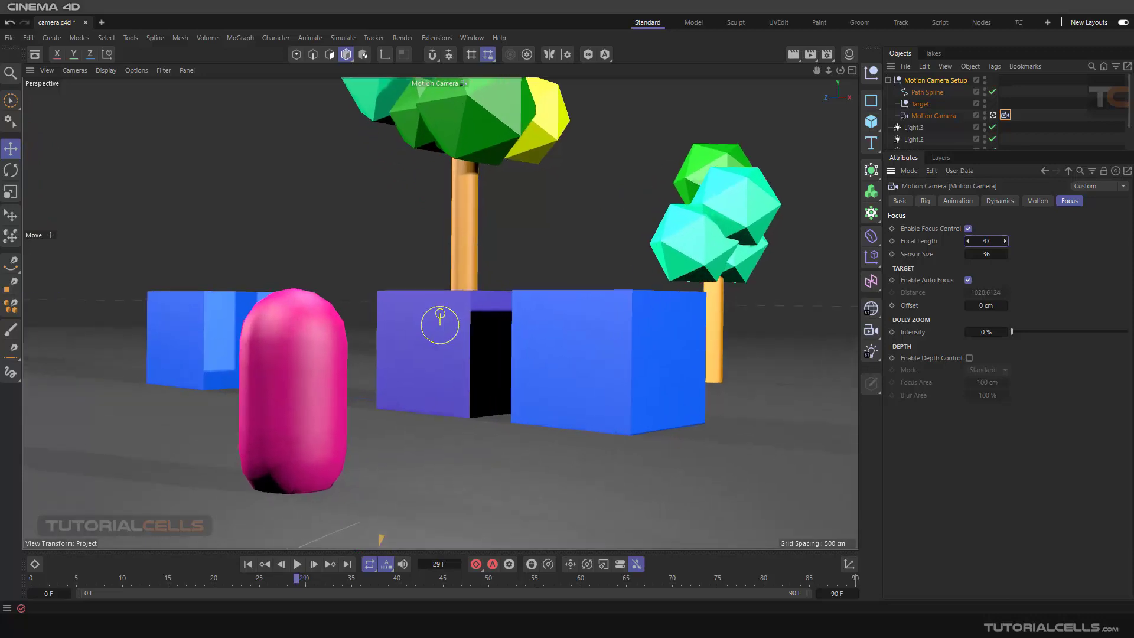
left_click_drag(987, 241, 993, 241)
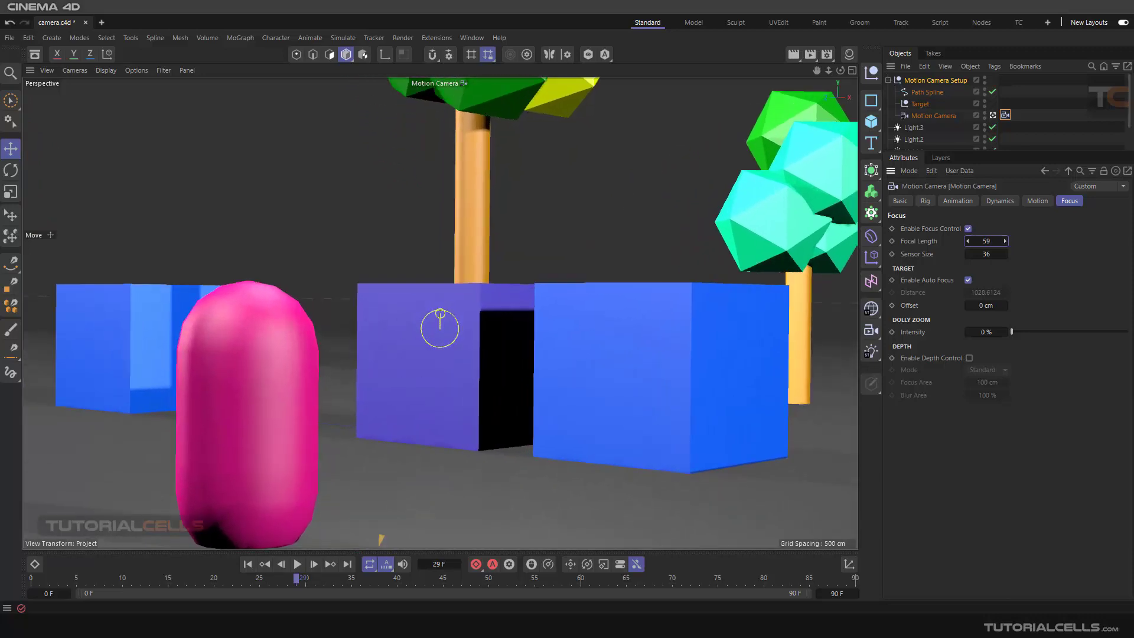
Set the Motion Camera tag's focal length back to 36 and compare it with the camera object's own focal length
left_click(934, 116)
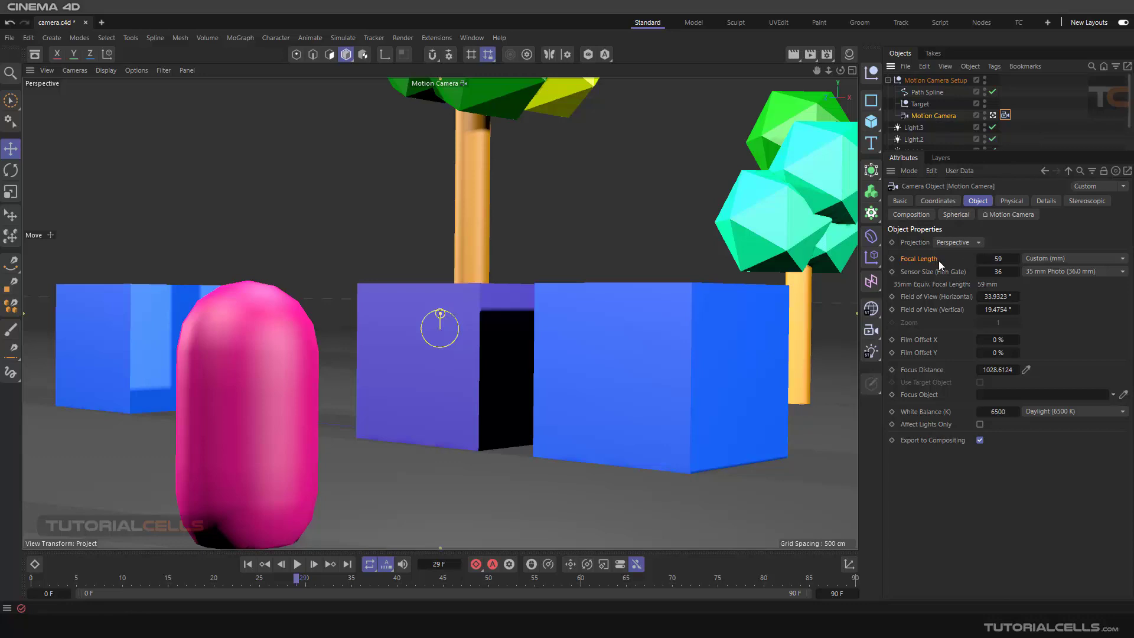
left_click(1006, 115)
left_click(1067, 202)
double_click(998, 241)
type("36")
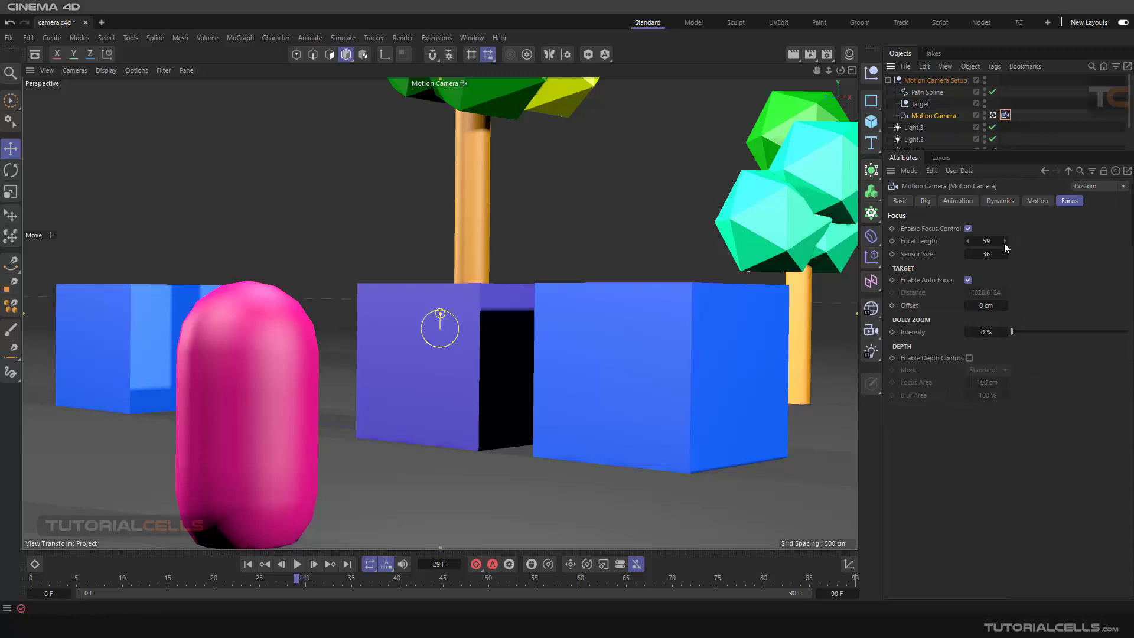
key("Return")
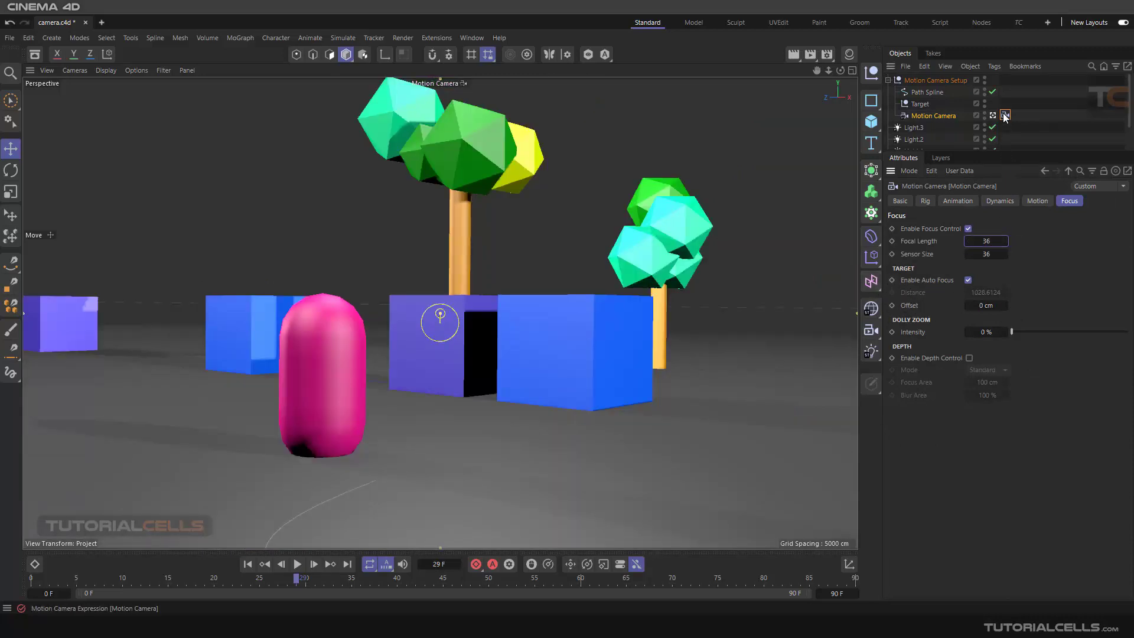
left_click(943, 117)
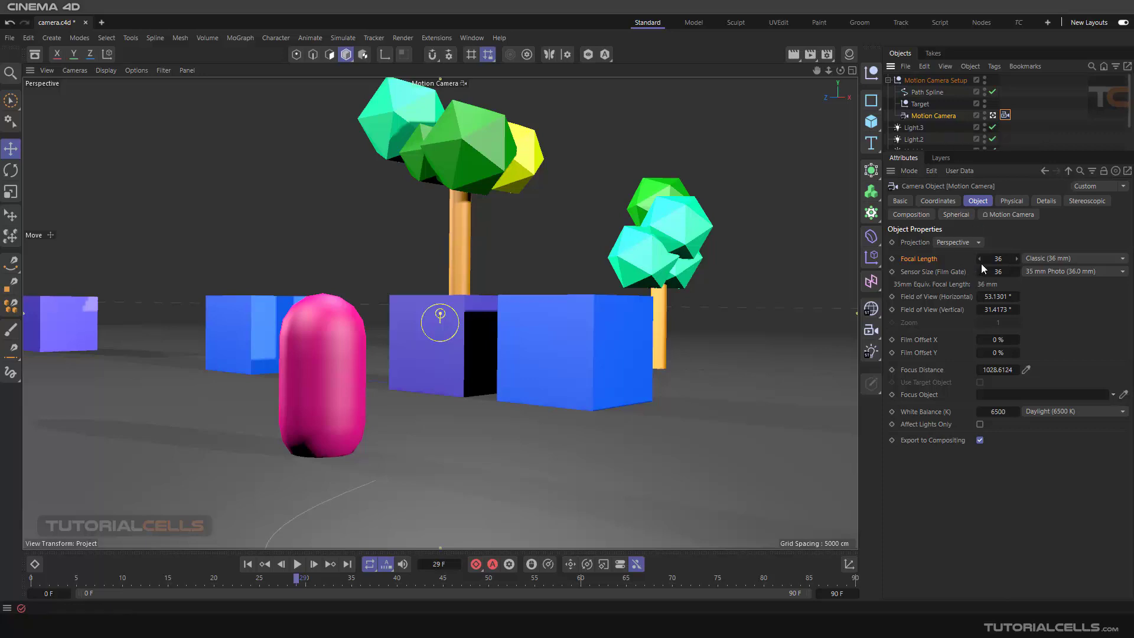
Add a null near the cyan tree and assign it as Target A2 in the Motion Camera tag's animation targets
left_click(1005, 115)
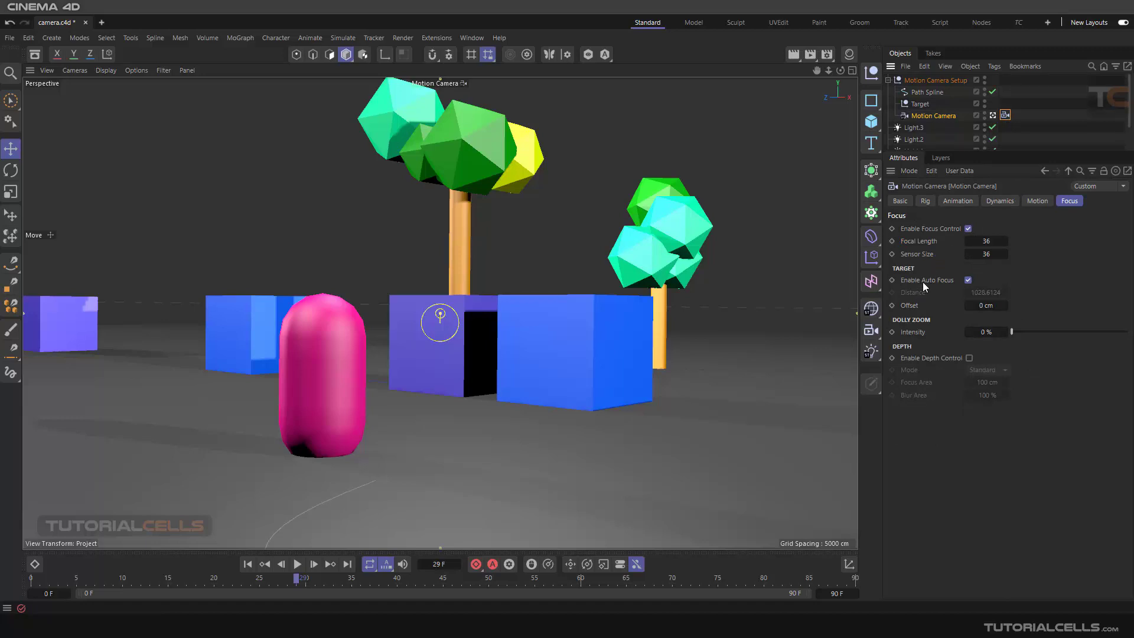
left_click(958, 201)
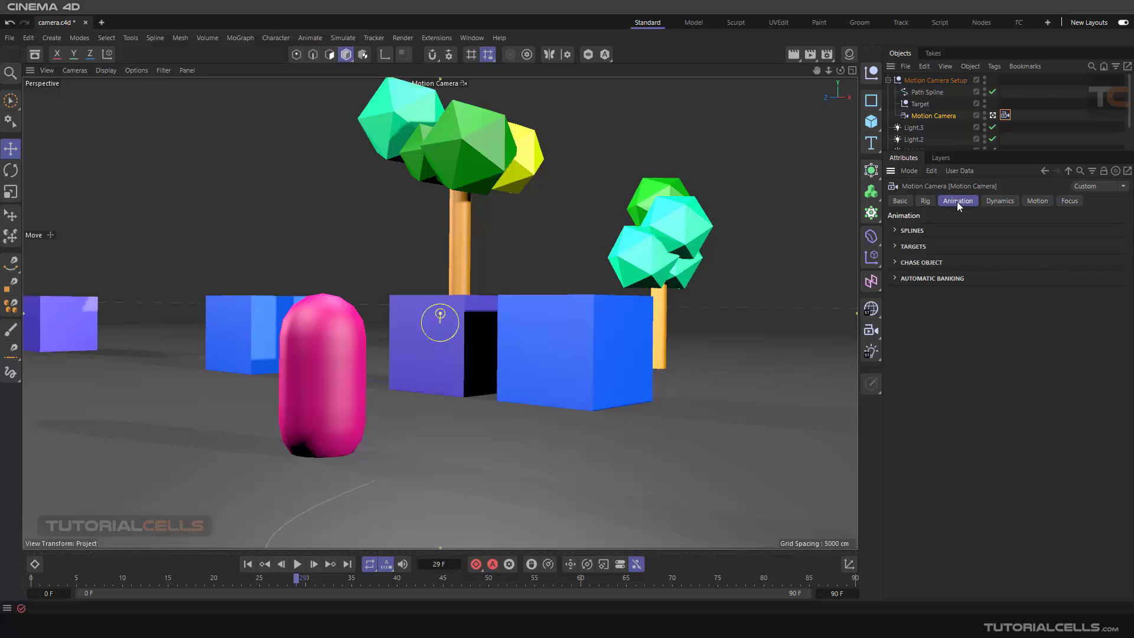
left_click(897, 247)
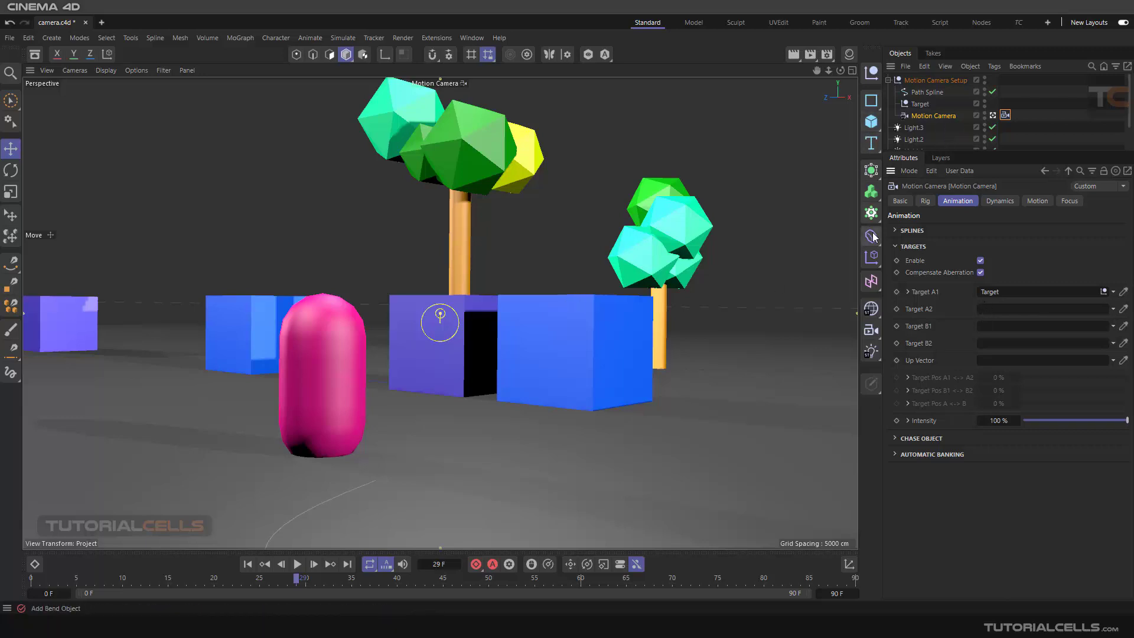
left_click(872, 72)
left_click_drag(405, 387, 561, 442)
left_click_drag(609, 367, 614, 187)
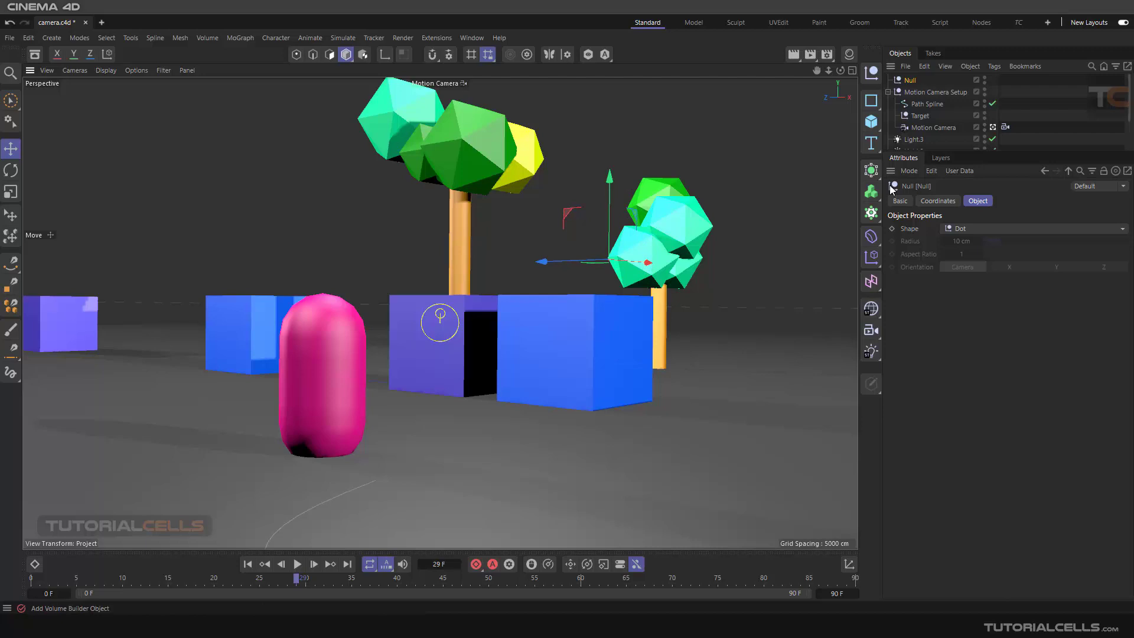
left_click(1006, 128)
left_click_drag(910, 81, 997, 319)
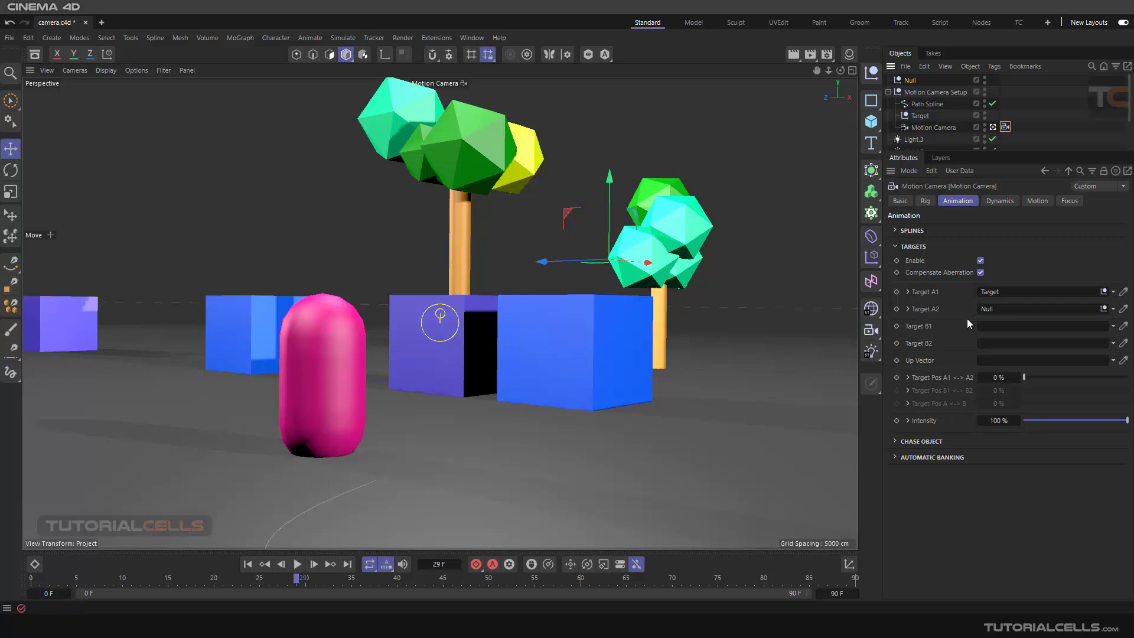
Try the target position and dolly zoom intensity controls of the Motion Camera tag, and switch depth control on and off again
left_click_drag(1025, 378, 542, 345)
left_click(1058, 201)
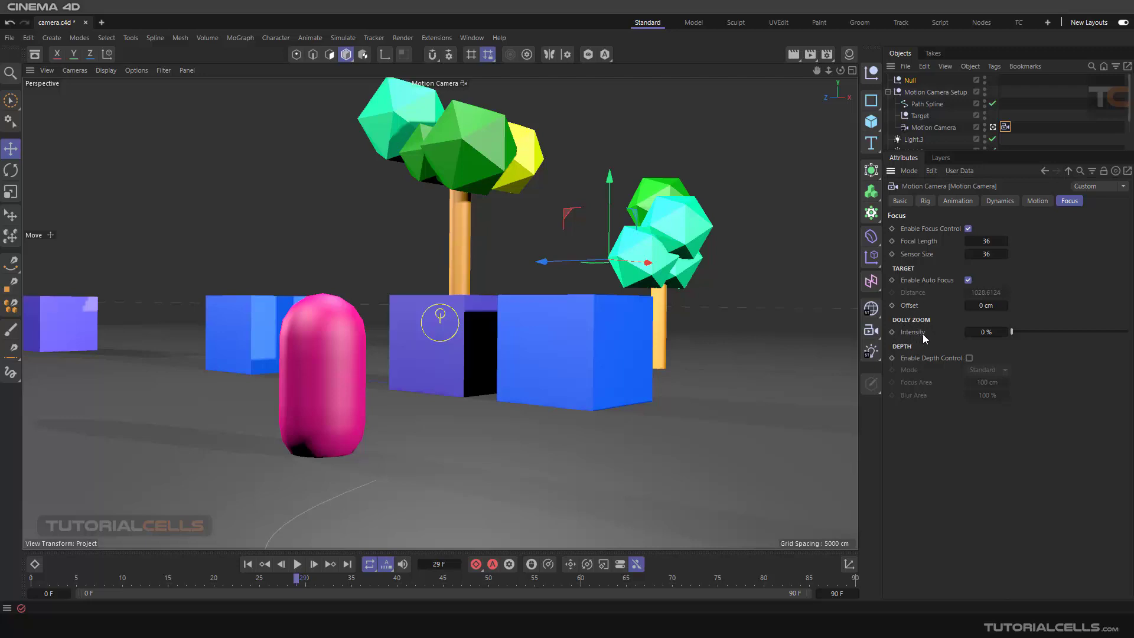
left_click_drag(1006, 331, 940, 331)
left_click(969, 359)
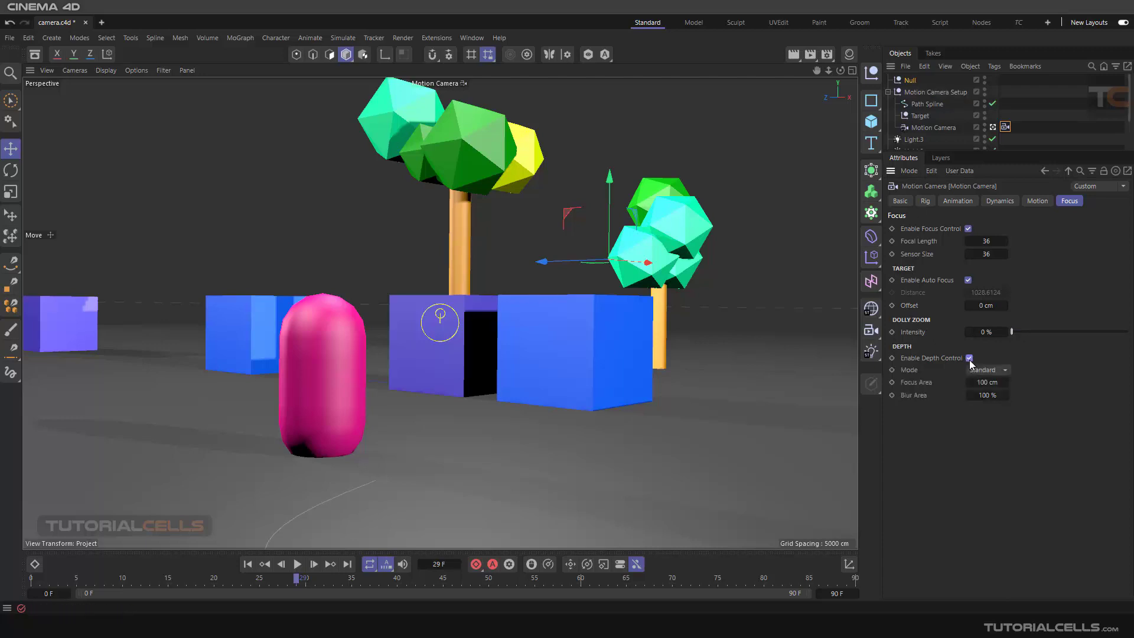
left_click(969, 358)
Delete the null and the whole Motion Camera Setup from the scene
left_click(899, 81)
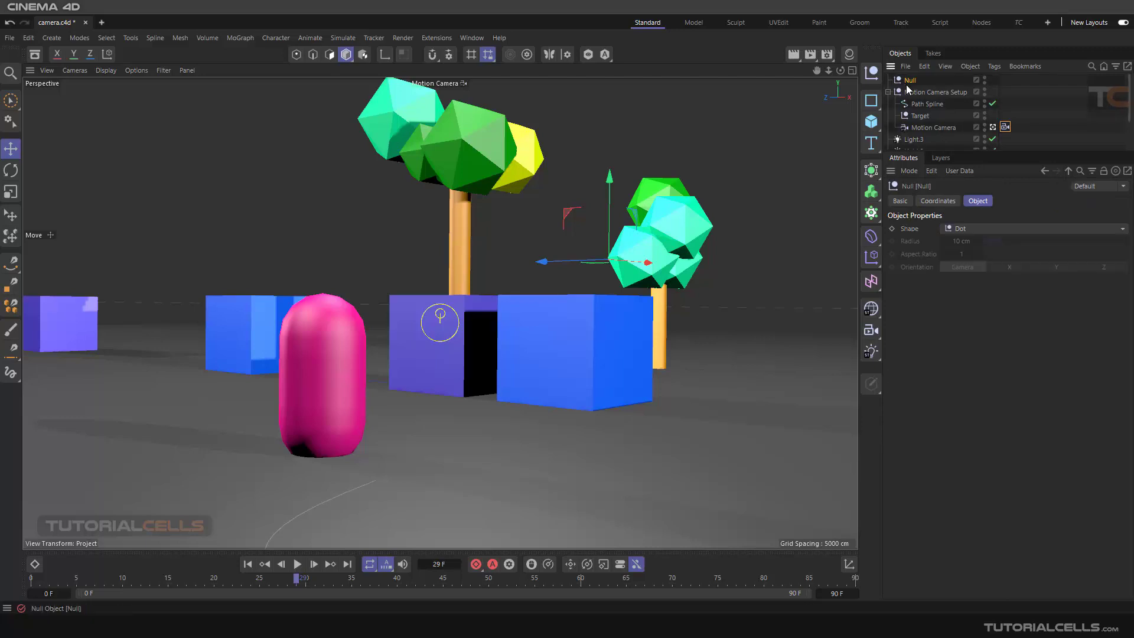
key("Delete")
left_click(908, 81)
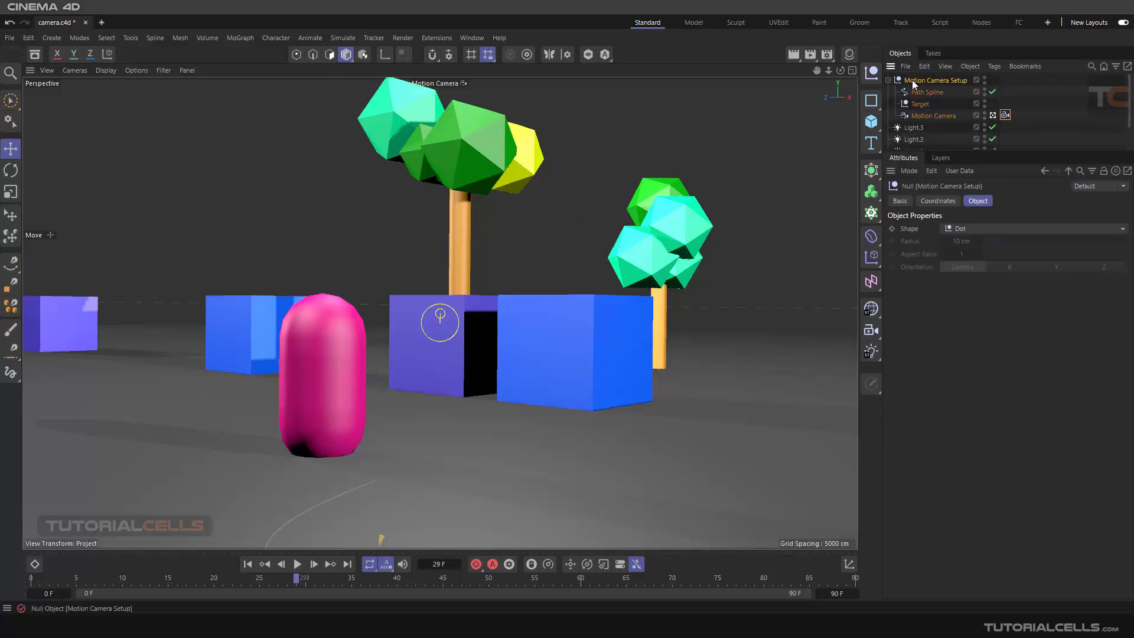
key("Delete")
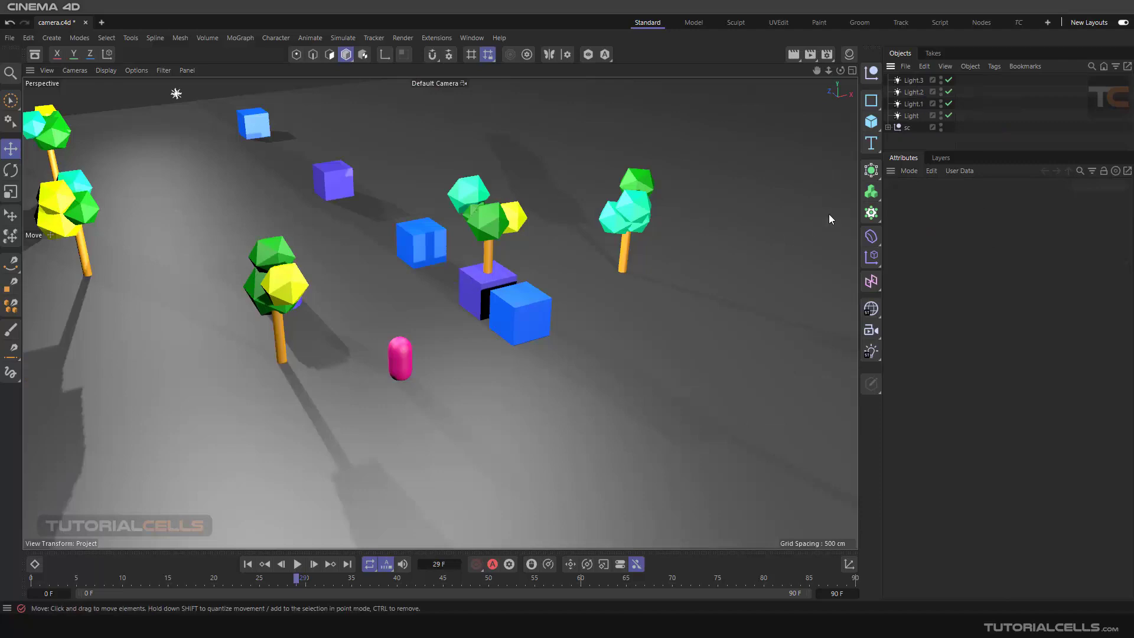
Undo the newly added Motion Camera Setup and add a standard camera to the scene instead
left_click(871, 331)
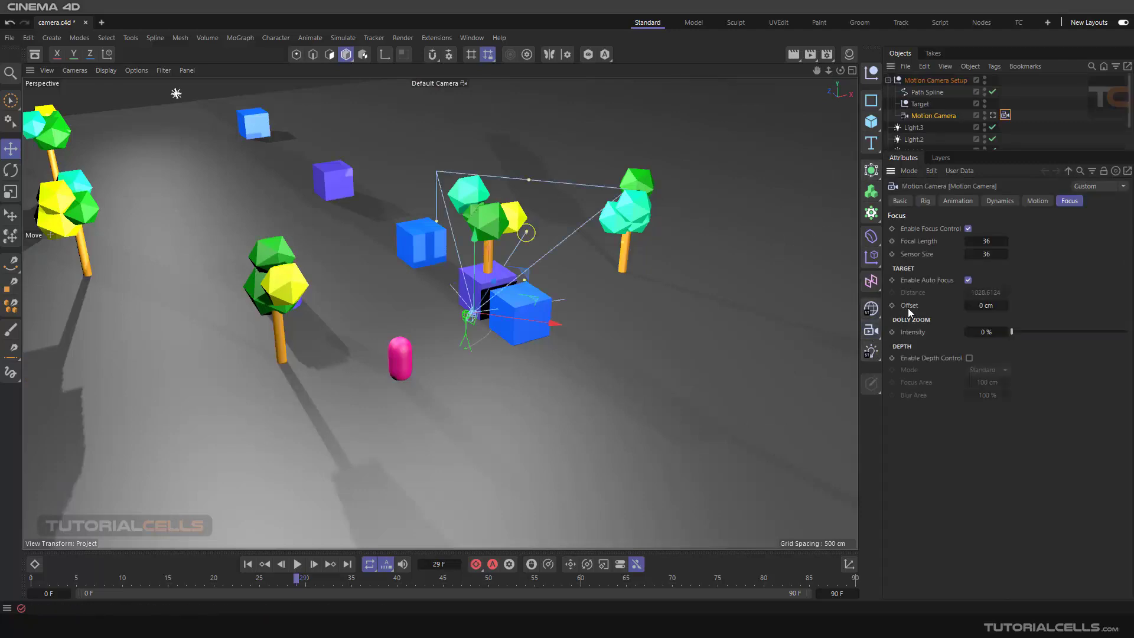
key("ctrl+z")
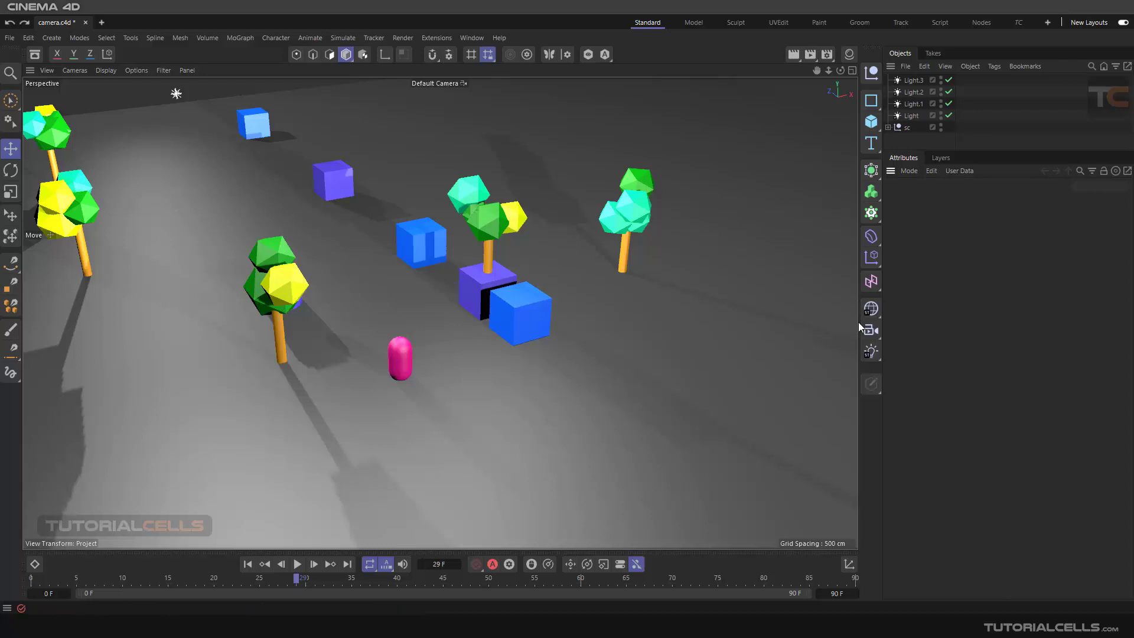
left_click(871, 331)
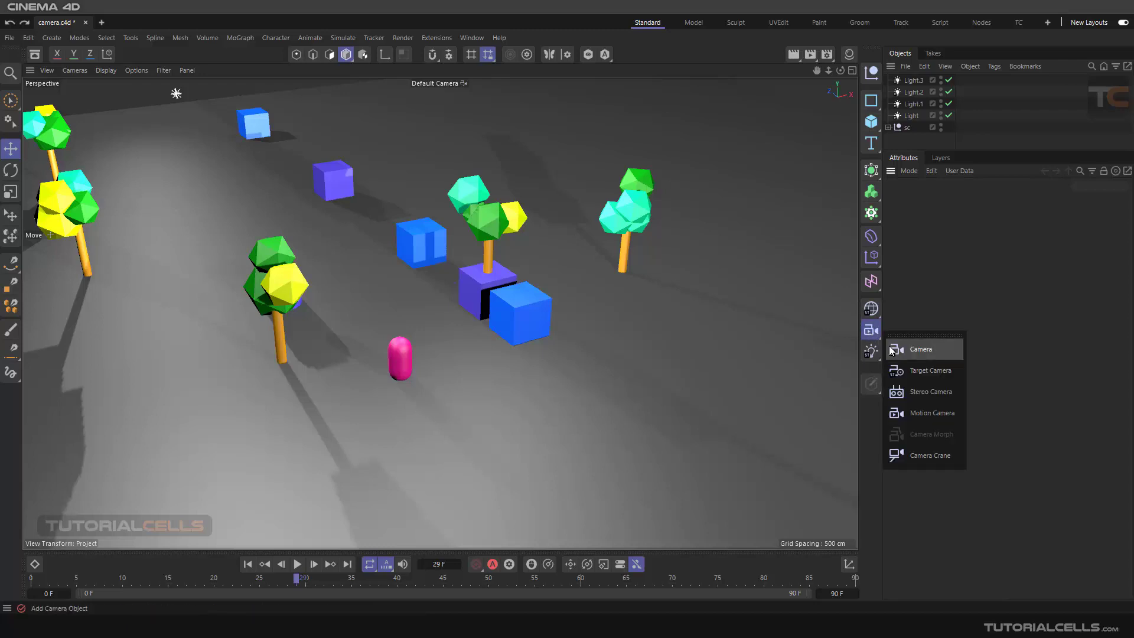
left_click(892, 351)
scroll(488, 292, "down", 3)
mouse_move(488, 293)
left_mouse_down("alt")
mouse_move(473, 279)
mouse_move(493, 283)
left_mouse_up("alt")
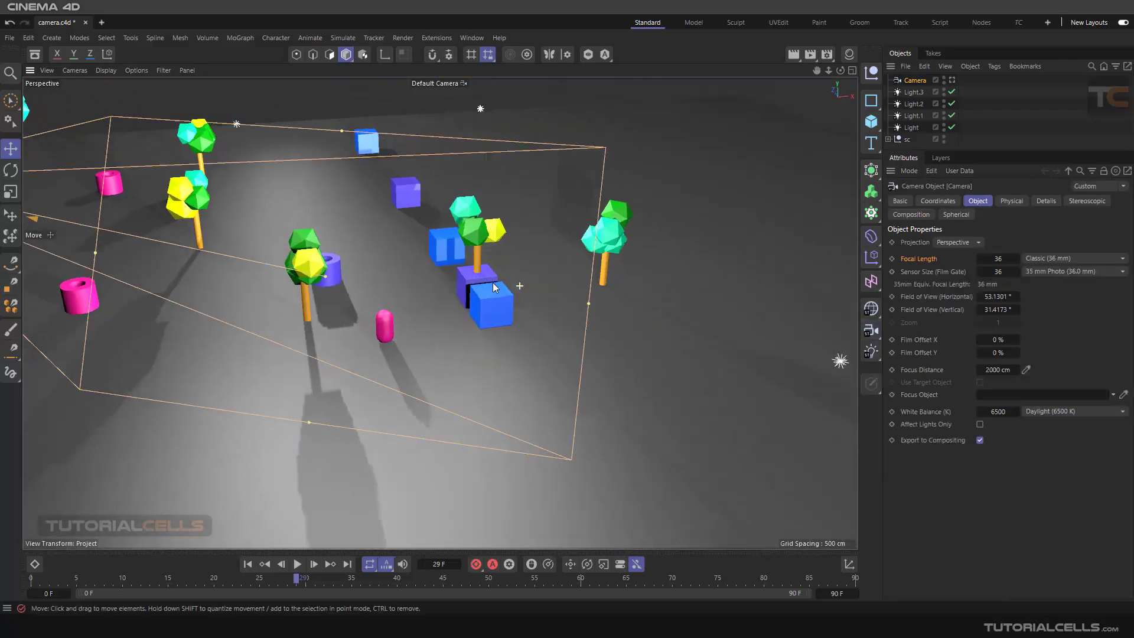
Look through the new camera and frame a low close-up of the pink capsule with the cubes and trees behind it
left_click(952, 79)
left_click_drag(422, 333, 449, 303, "alt")
scroll(423, 331, "up", 5)
scroll(409, 338, "up", 4)
scroll(410, 338, "down", 4)
left_click_drag(482, 279, 484, 285, "alt")
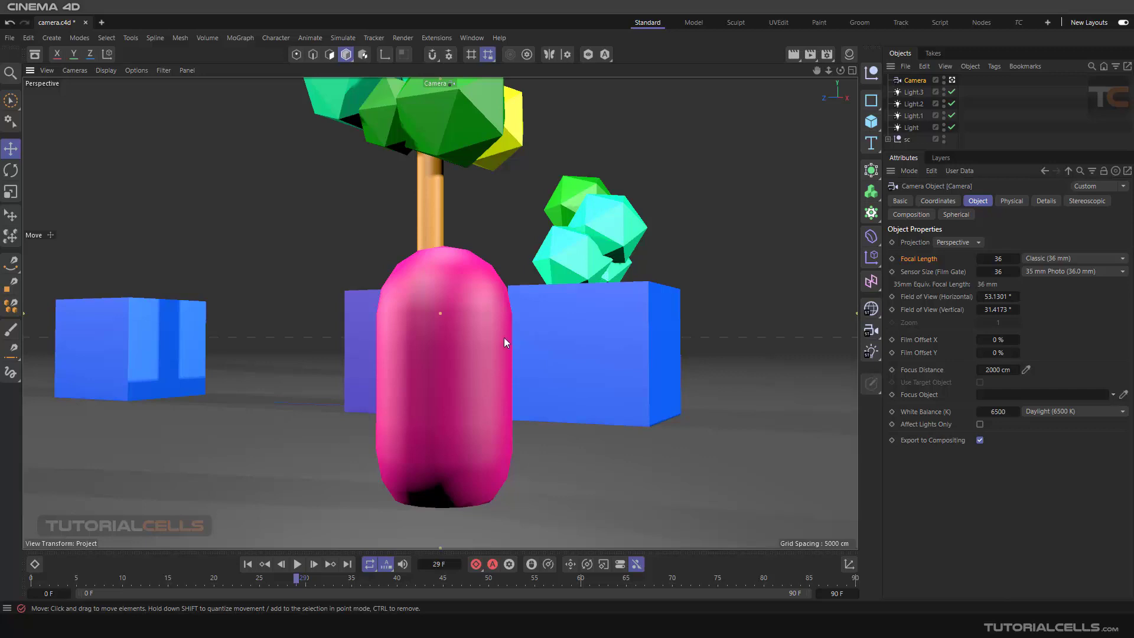
scroll(504, 338, "up", 3)
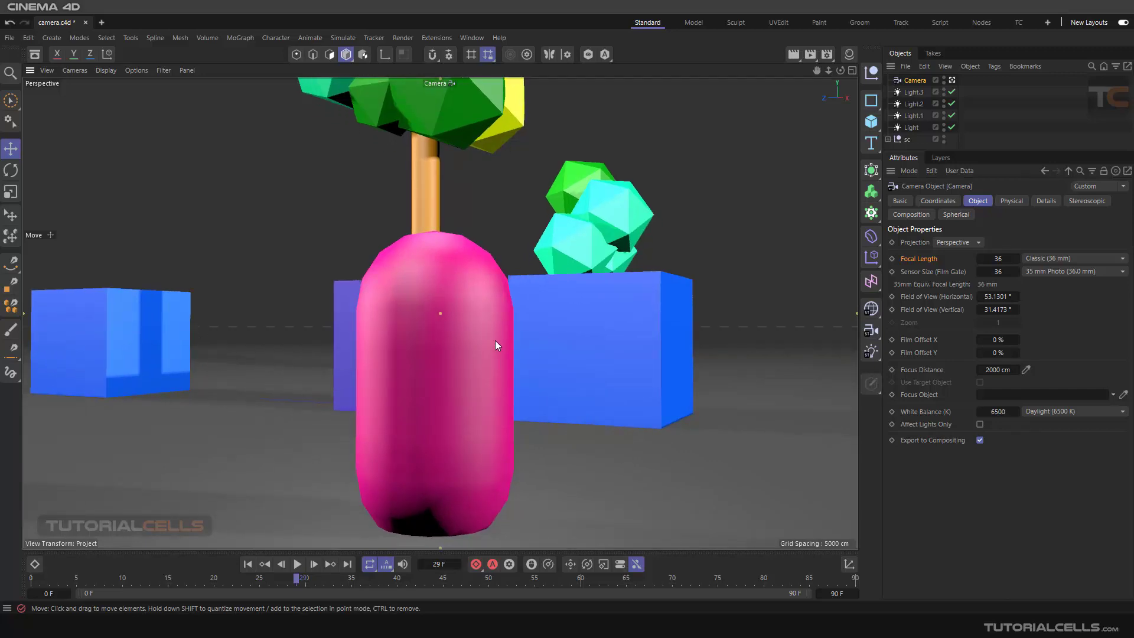
Keyframe the camera's close-up at frame 0 and a pulled-back framing of the capsule at frame 60
left_click(248, 565)
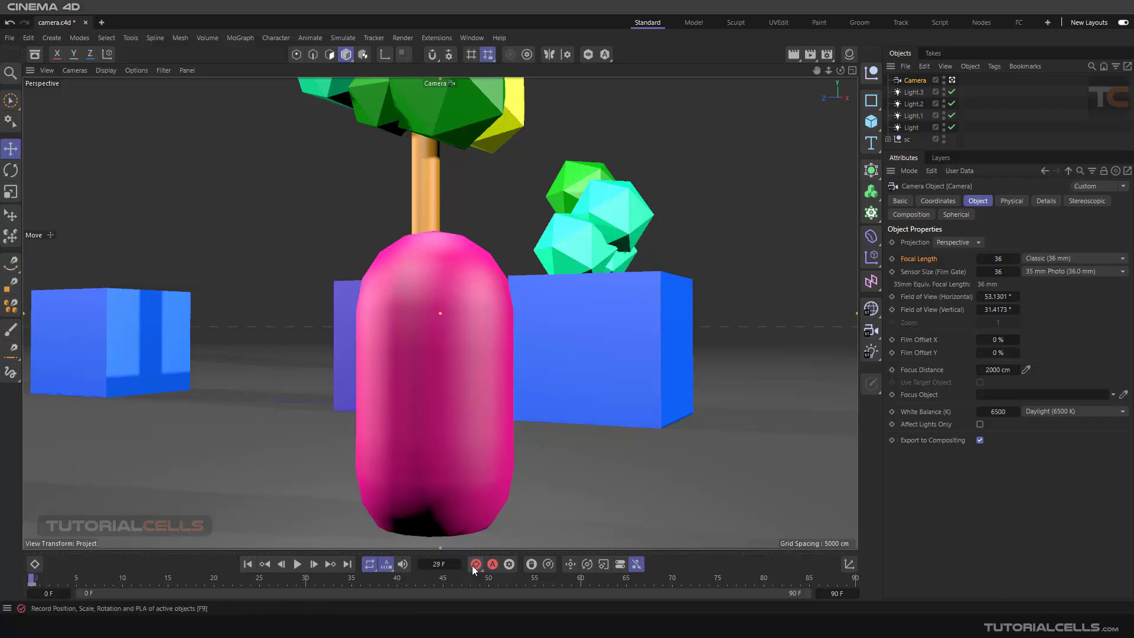
left_click_drag(32, 579, 254, 581)
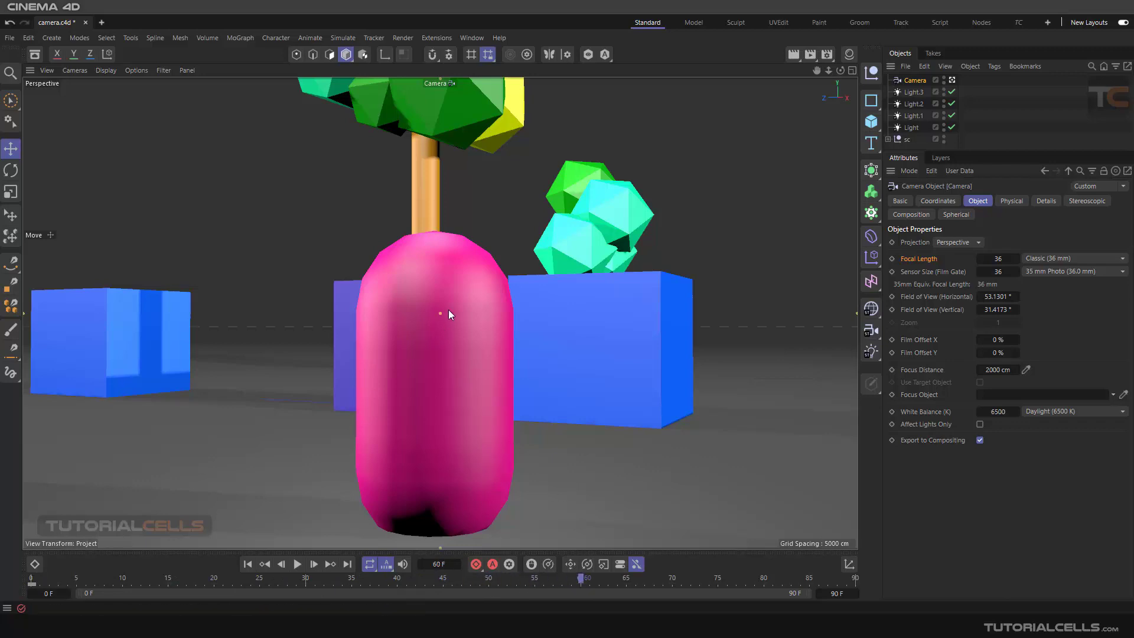
scroll(448, 310, "down", 5)
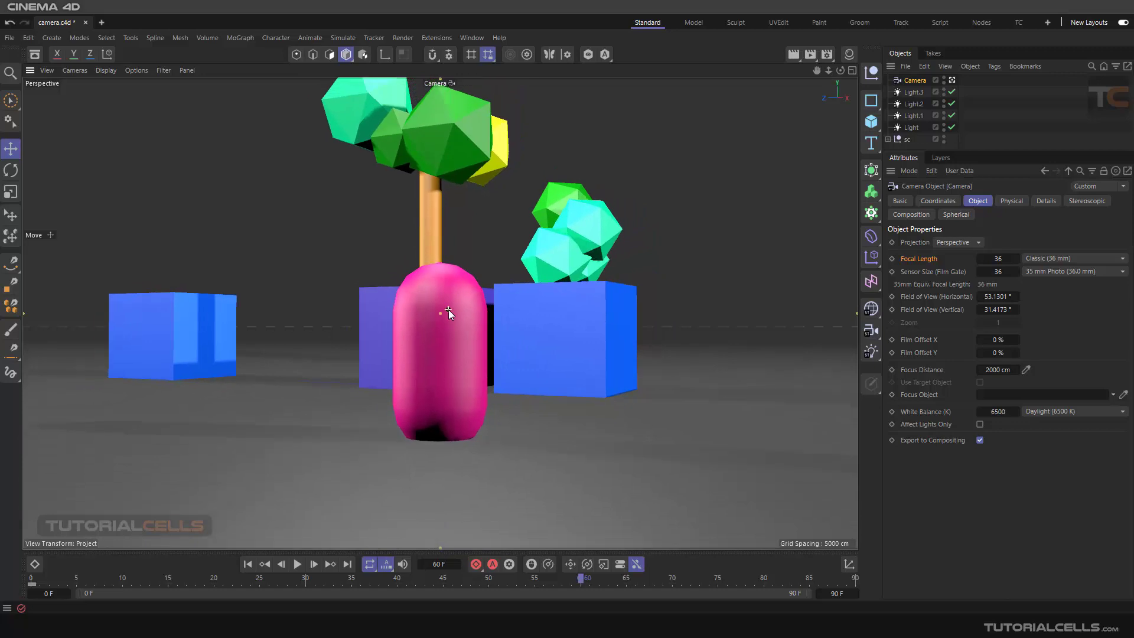
scroll(449, 310, "down", 4)
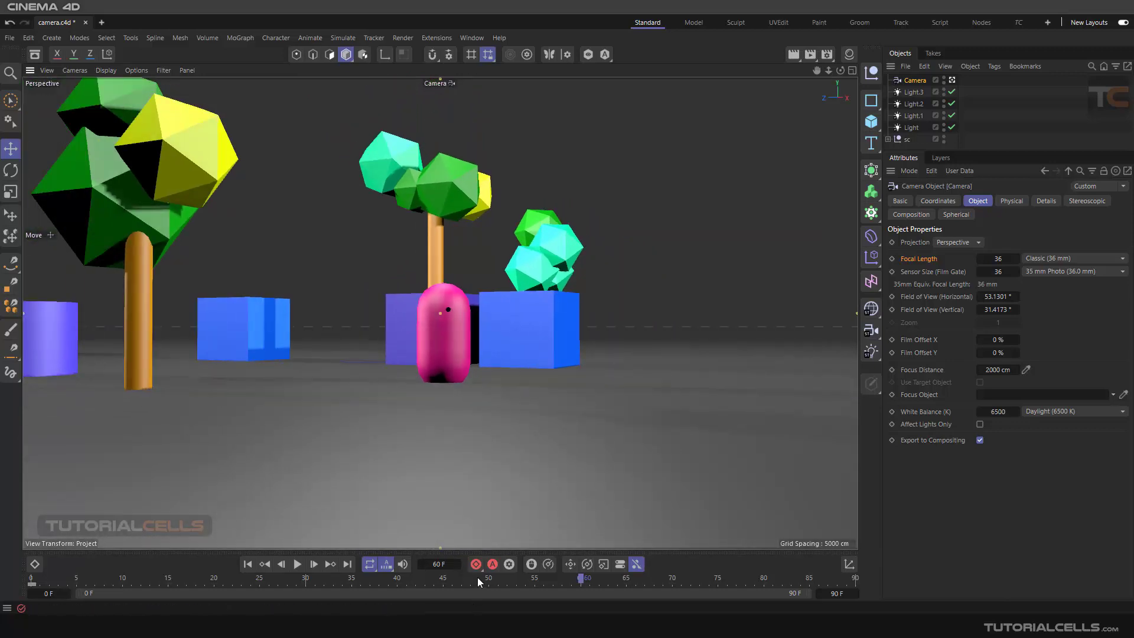
Play the camera animation from frame 0 and scrub through the timeline to examine the pull-back move
left_click(248, 564)
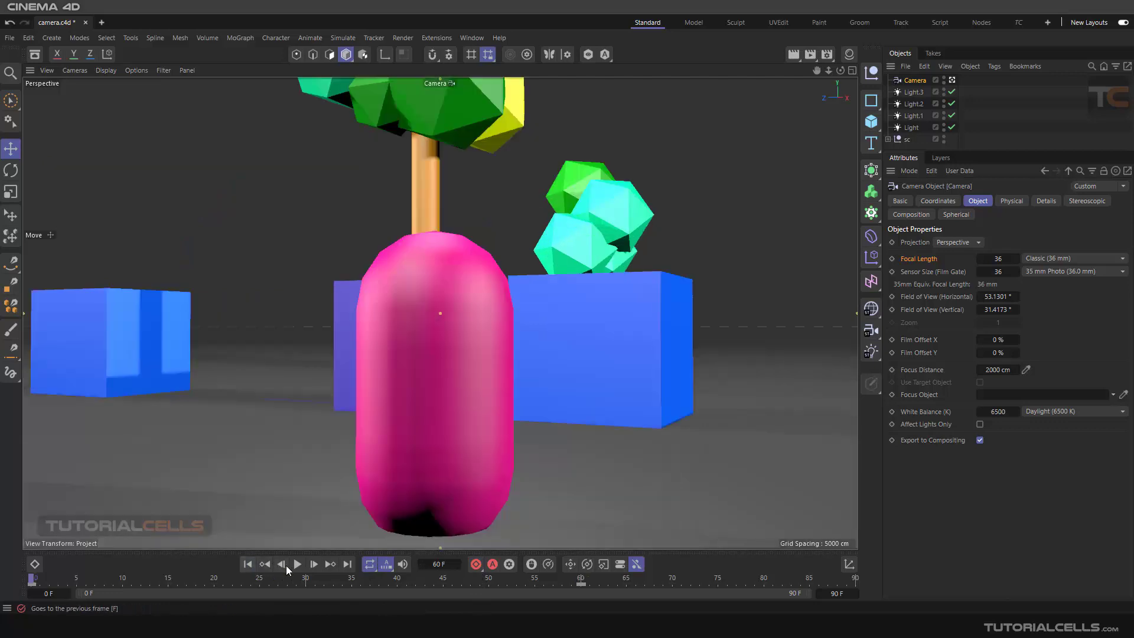
left_click(296, 565)
left_click(296, 565)
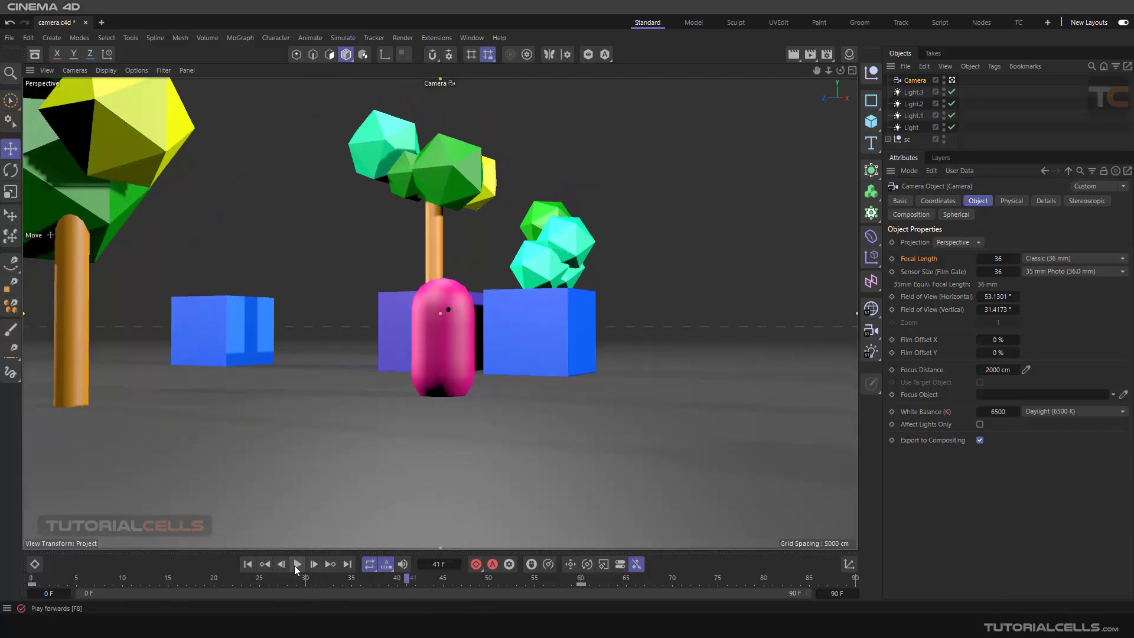
left_click_drag(406, 579, 59, 583)
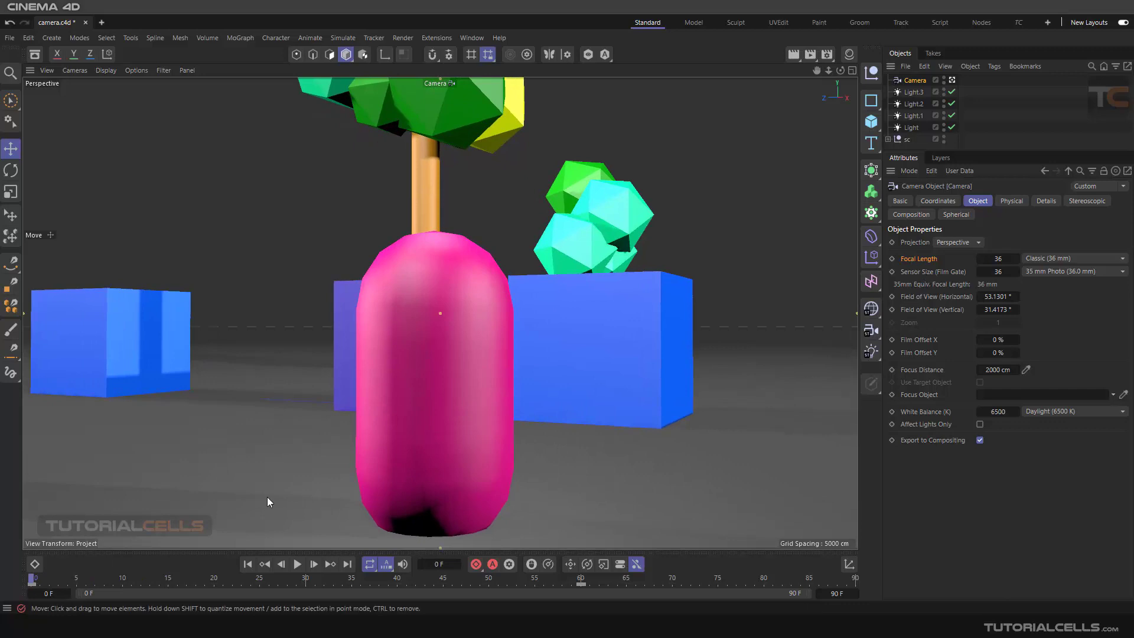
mouse_move(32, 578)
left_mouse_down()
mouse_move(78, 576)
mouse_move(32, 577)
left_mouse_up()
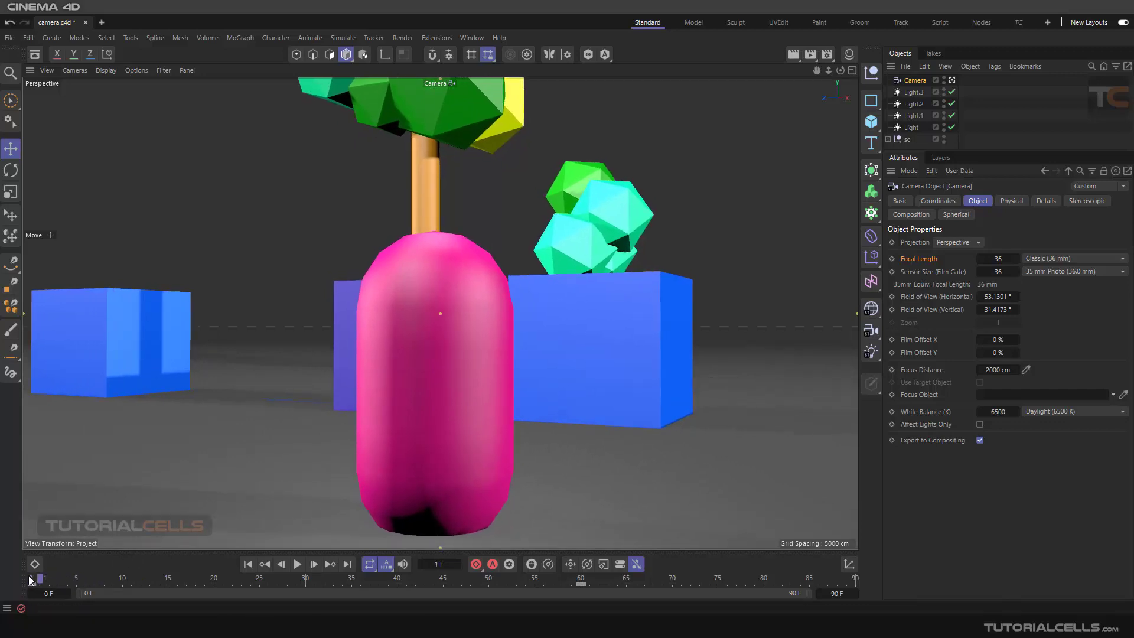
Keyframe the camera's Focal Length at 36 mm on frame 0 and 82.7 mm on frame 60
left_click(892, 258)
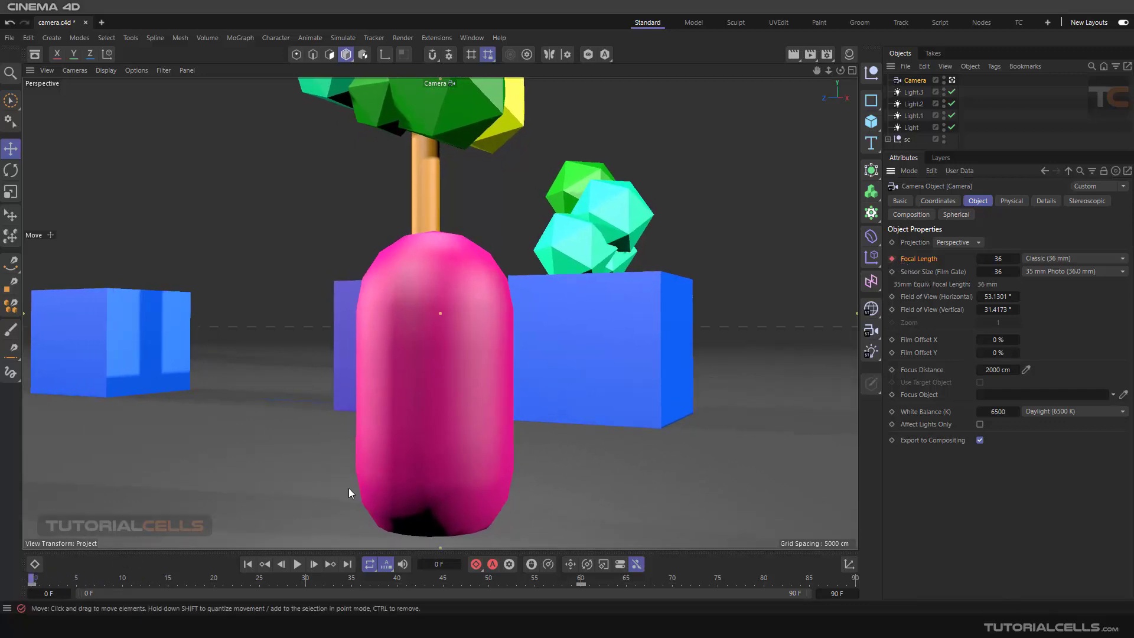
left_click_drag(35, 582, 582, 576)
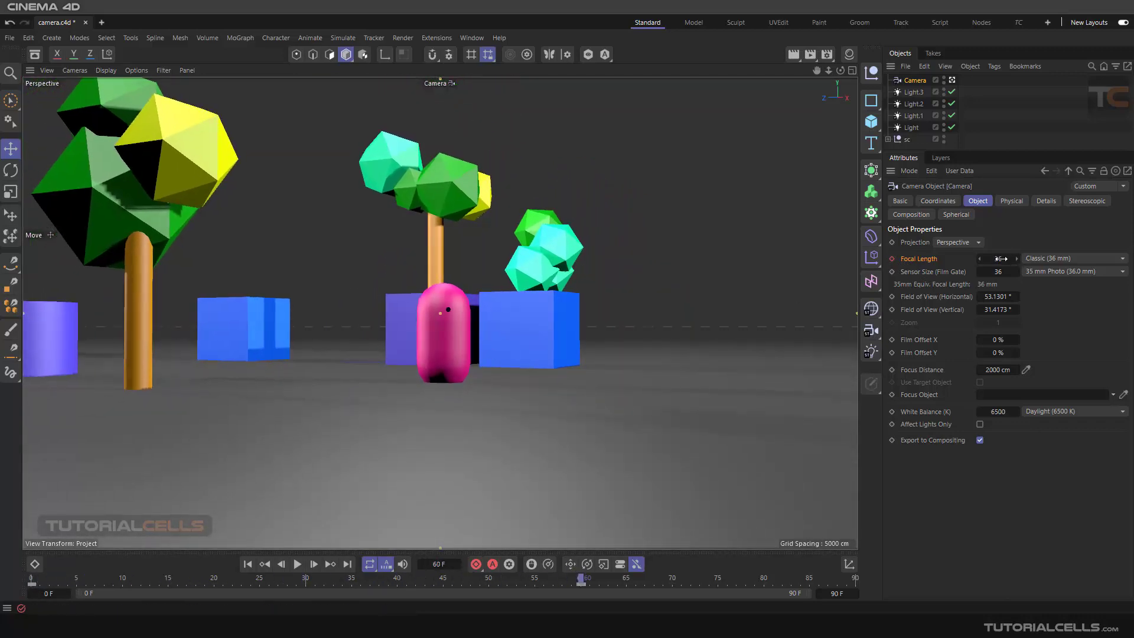
left_click_drag(999, 259, 1025, 260)
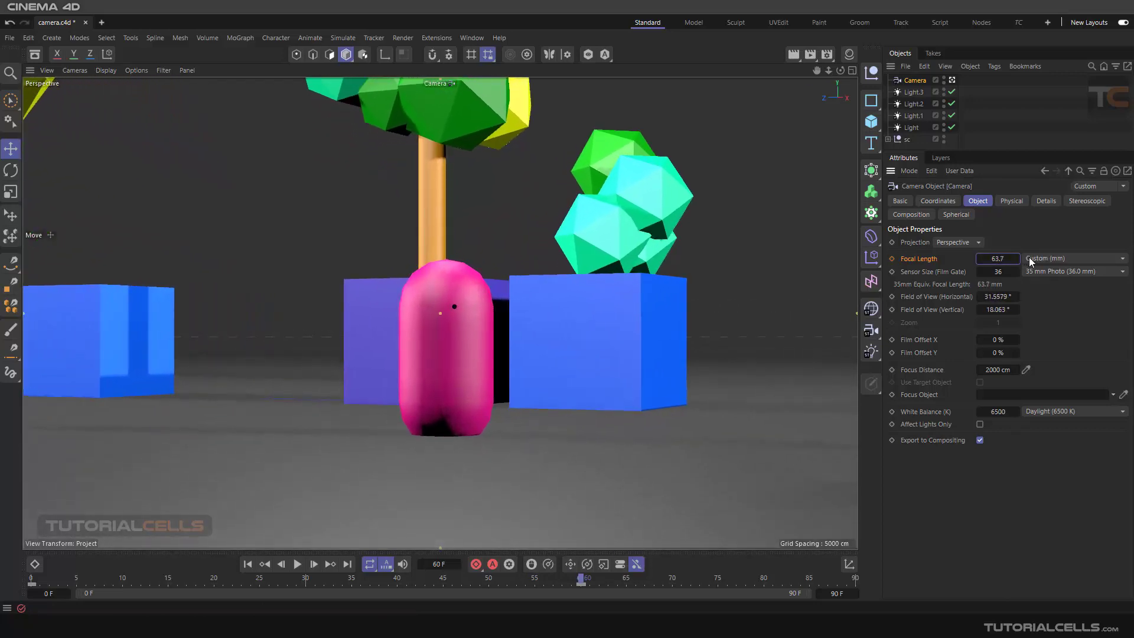
left_click(1032, 260)
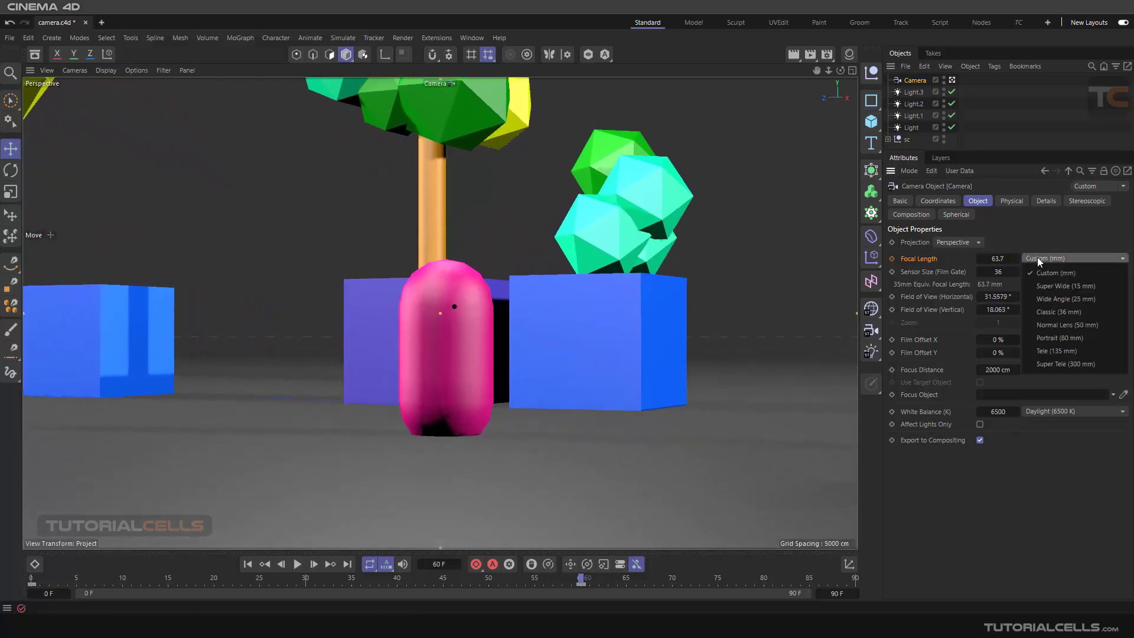
left_click(1066, 365)
mouse_move(1016, 257)
left_mouse_down()
mouse_move(1005, 258)
mouse_move(1025, 258)
left_mouse_up()
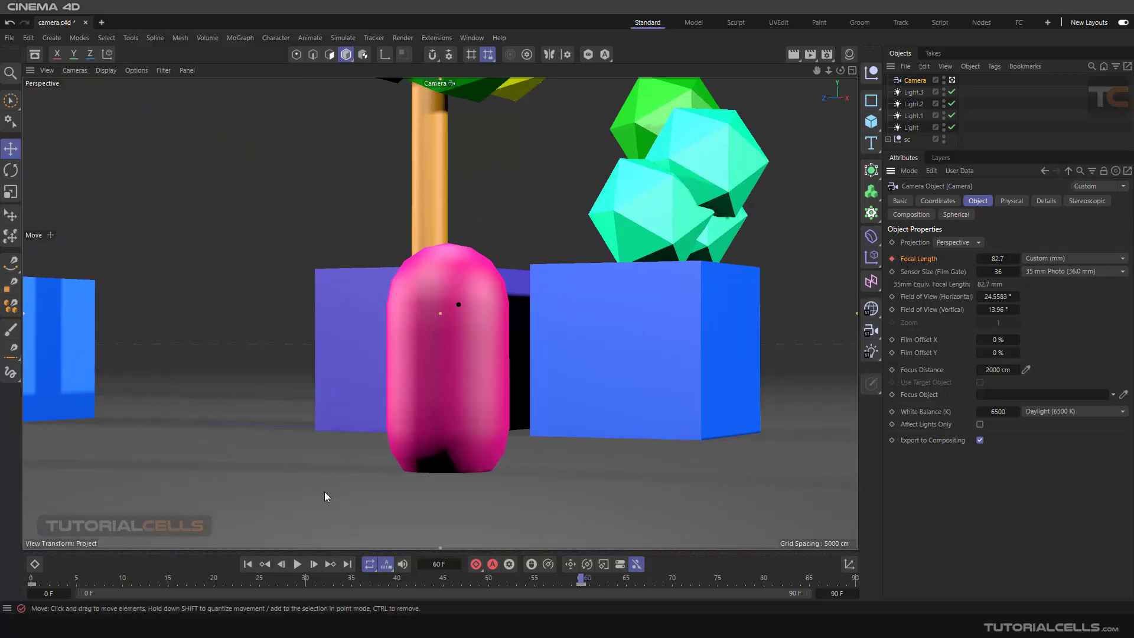
Play the animation from frame 0 several times to examine how the focal length change combines with the pull-back
left_click(248, 564)
left_click(298, 564)
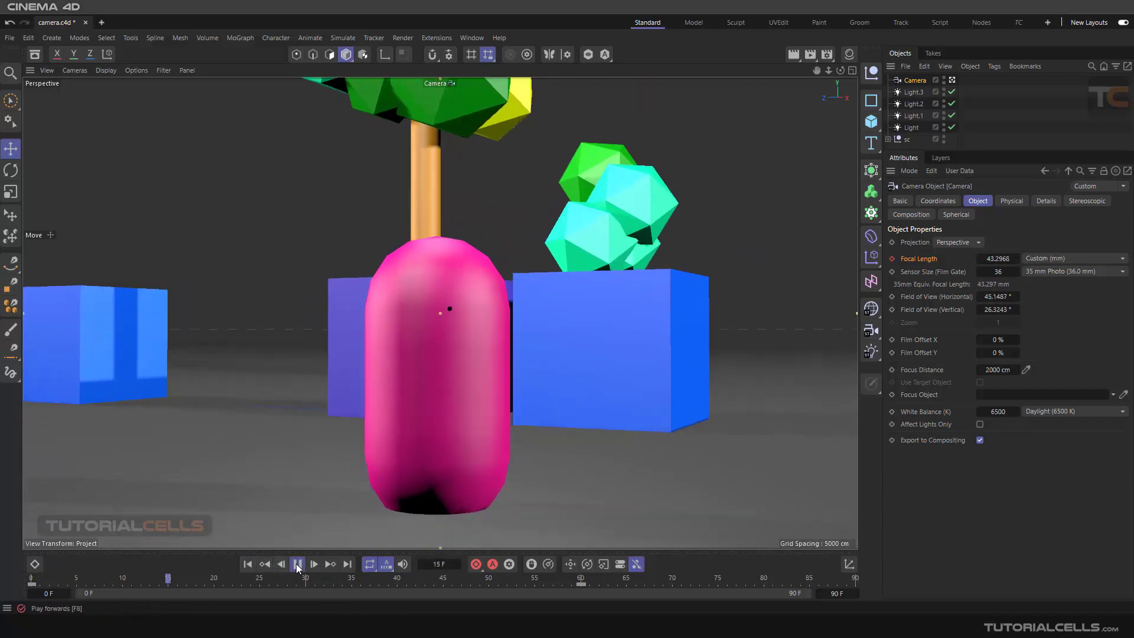
left_click(297, 564)
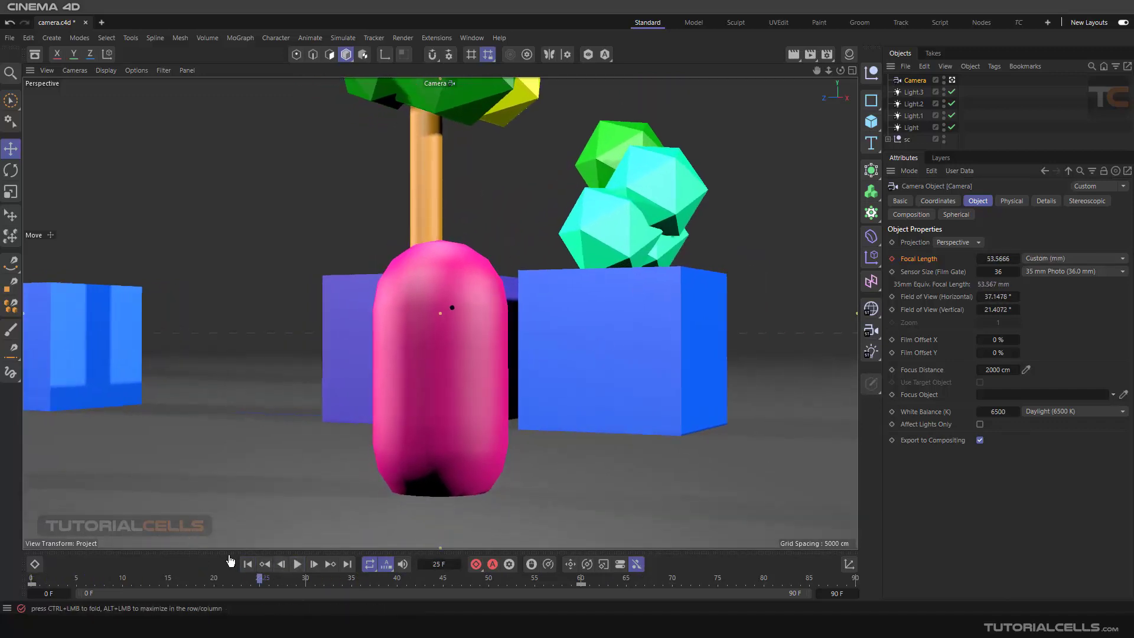
left_click(295, 566)
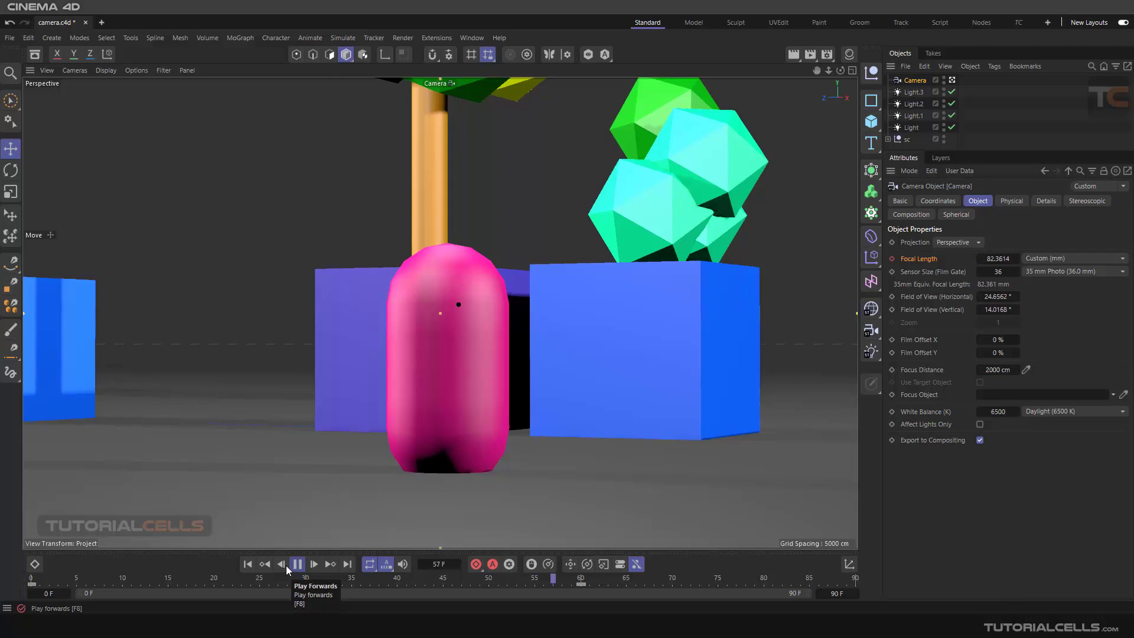
left_click(247, 564)
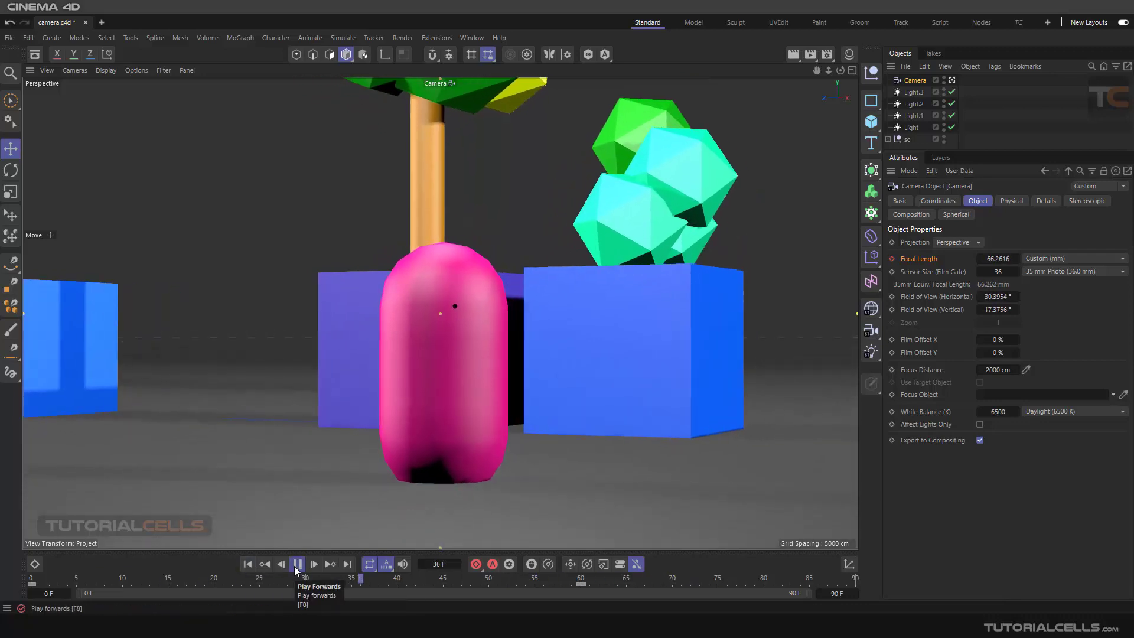
left_click(297, 565)
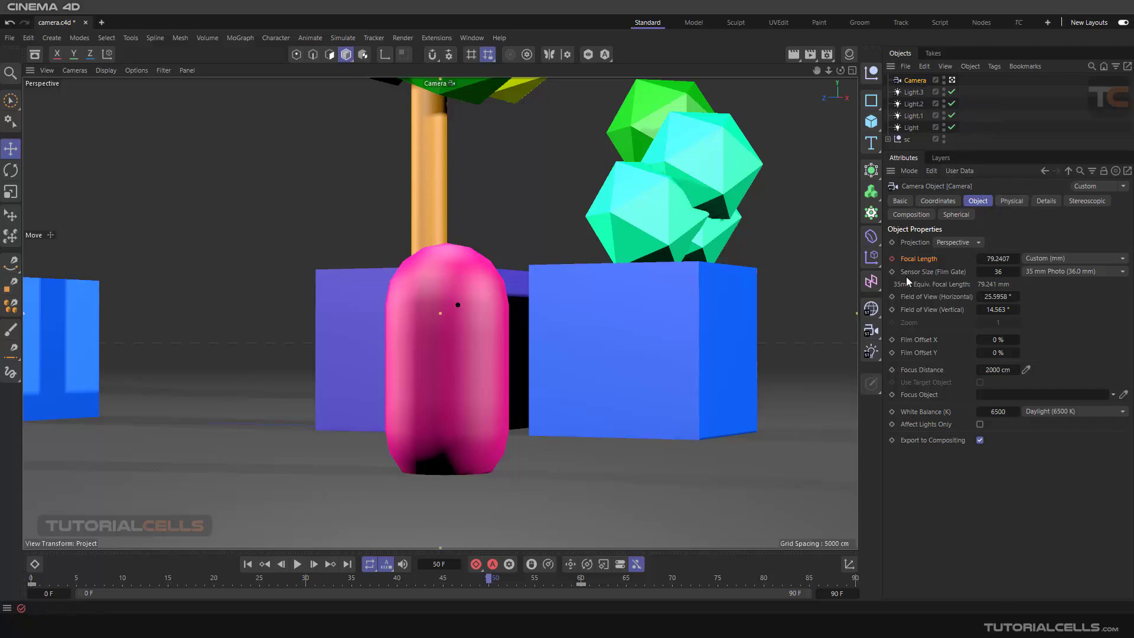
Add a Motion Camera based on the selected standard camera
left_click(871, 331)
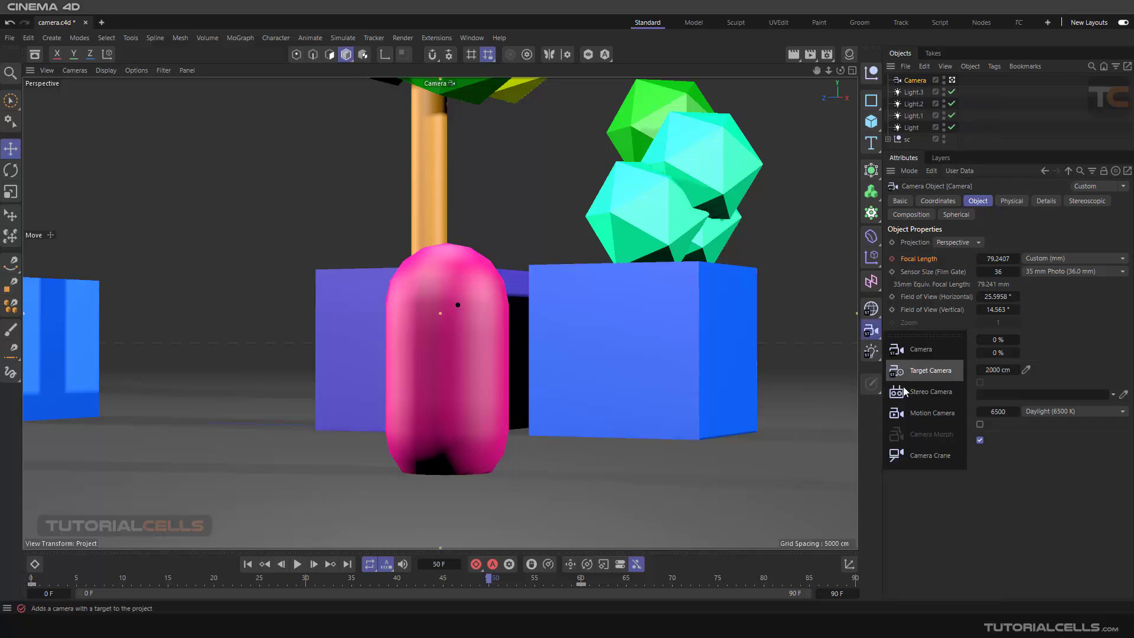
left_click(913, 413)
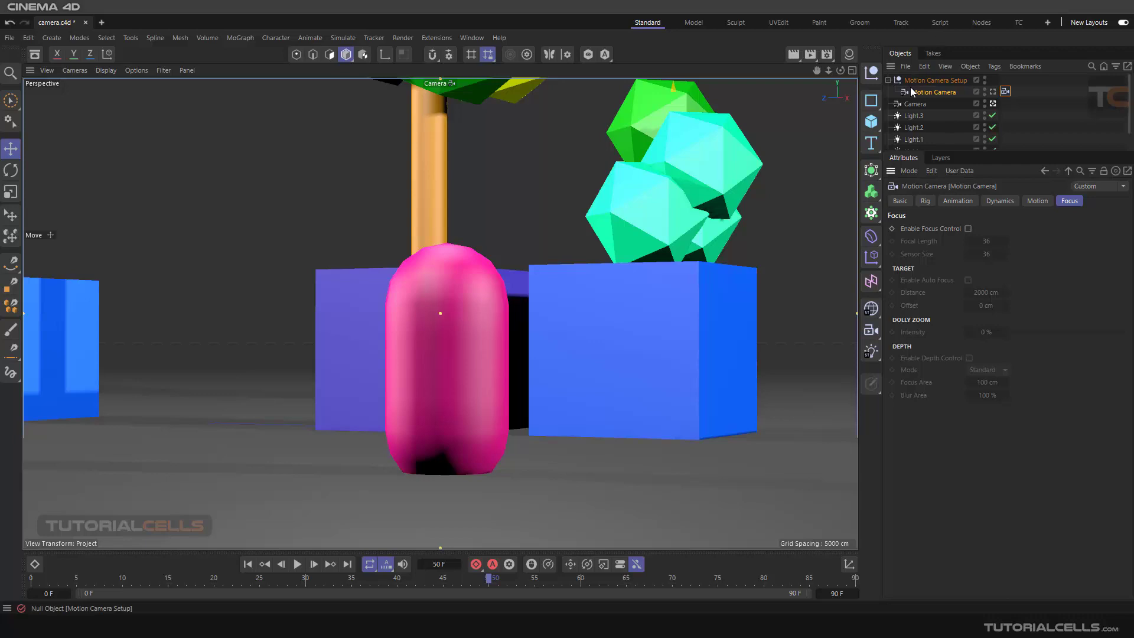
Enable DOF Map Front Blur and DOF Map Rear Blur in the standard camera's details
left_click(913, 104)
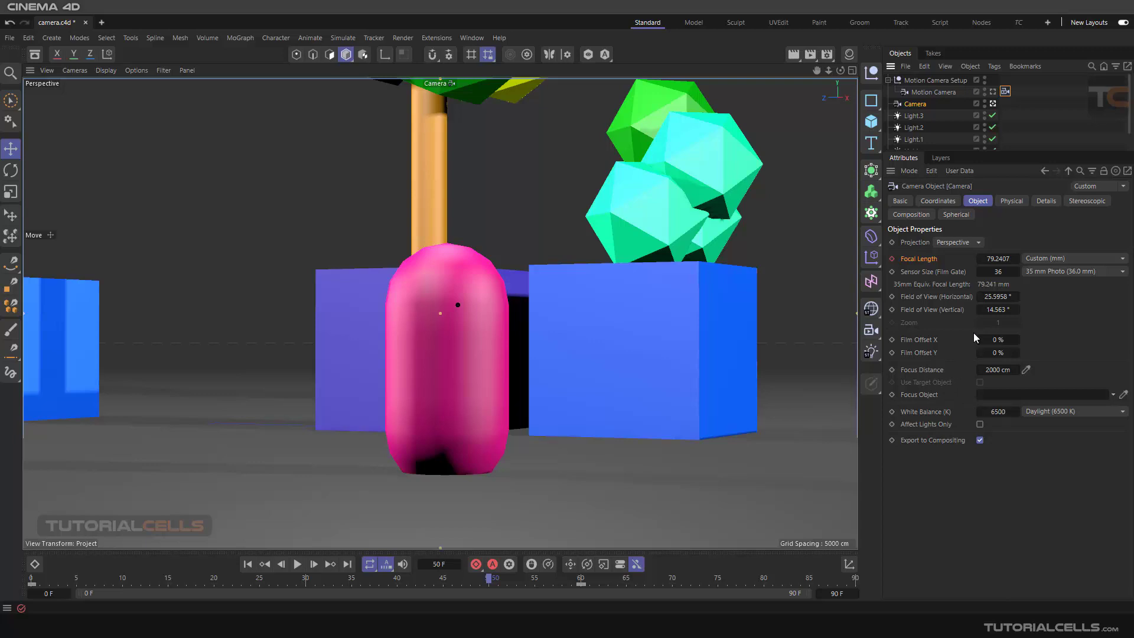
left_click(1041, 201)
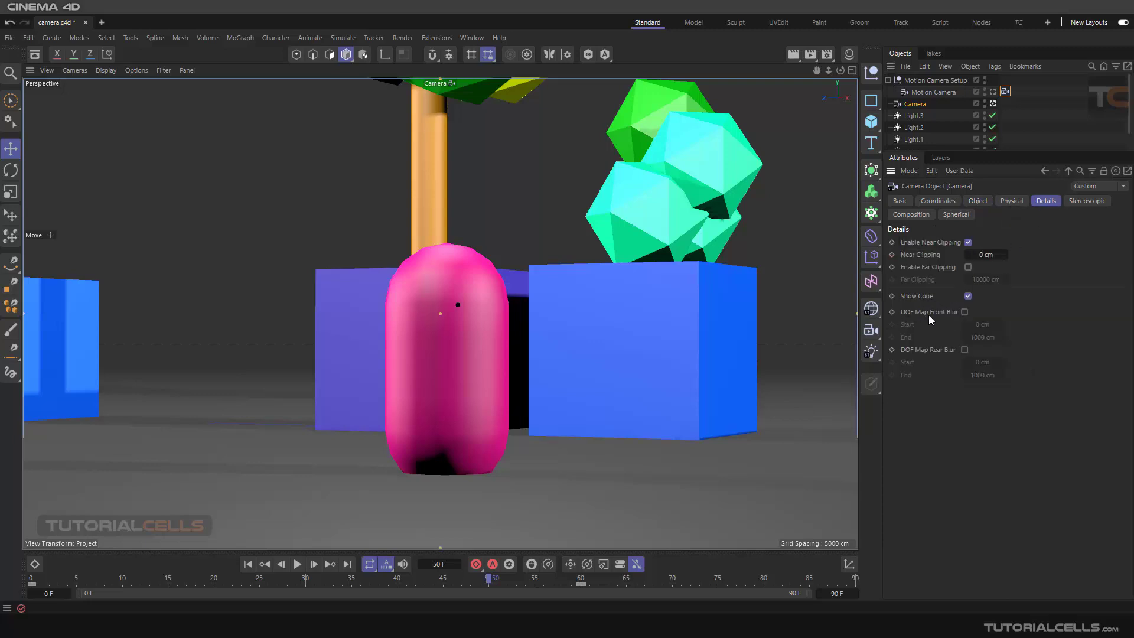
left_click(966, 312)
left_click(965, 350)
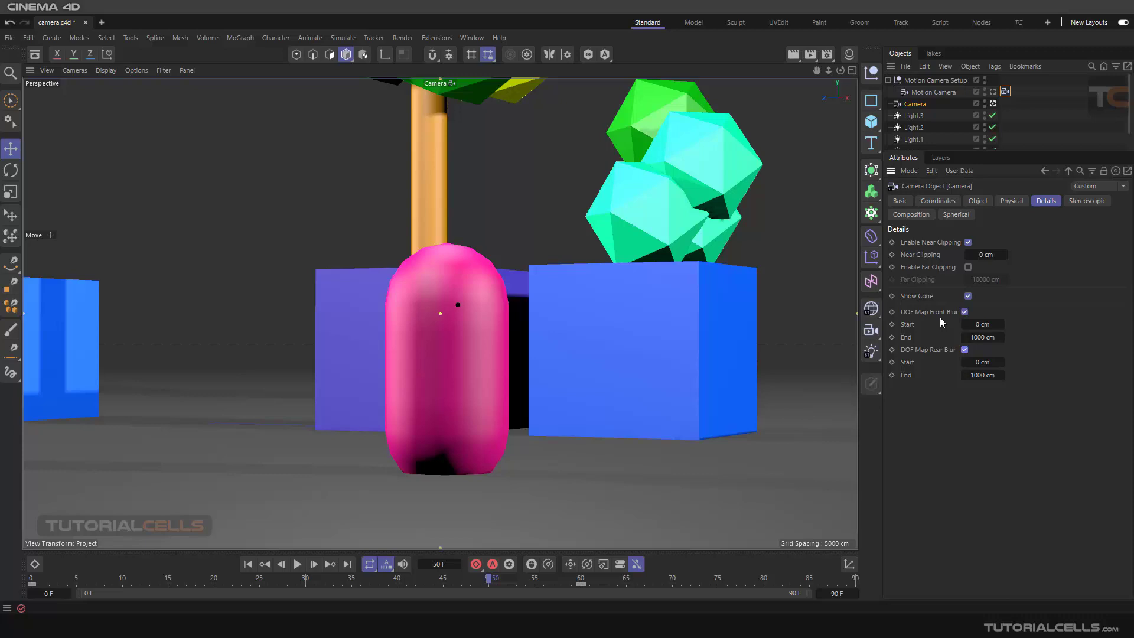
Delete the Motion Camera Setup and replay the animation through the standard camera
left_click(925, 81)
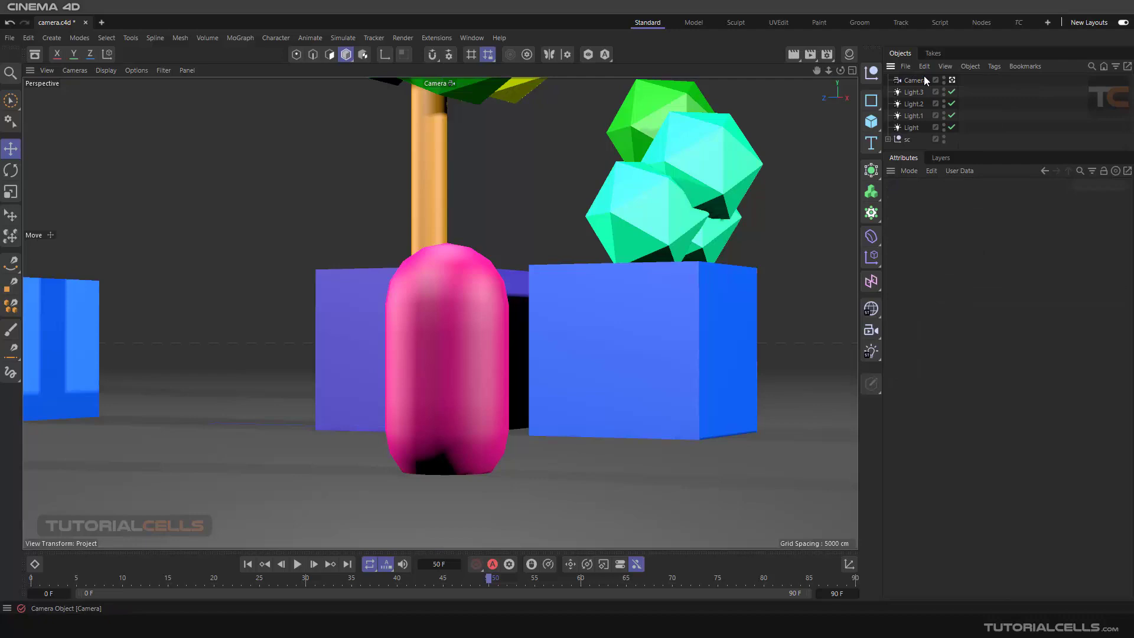
key("ctrl+z")
left_click(298, 565)
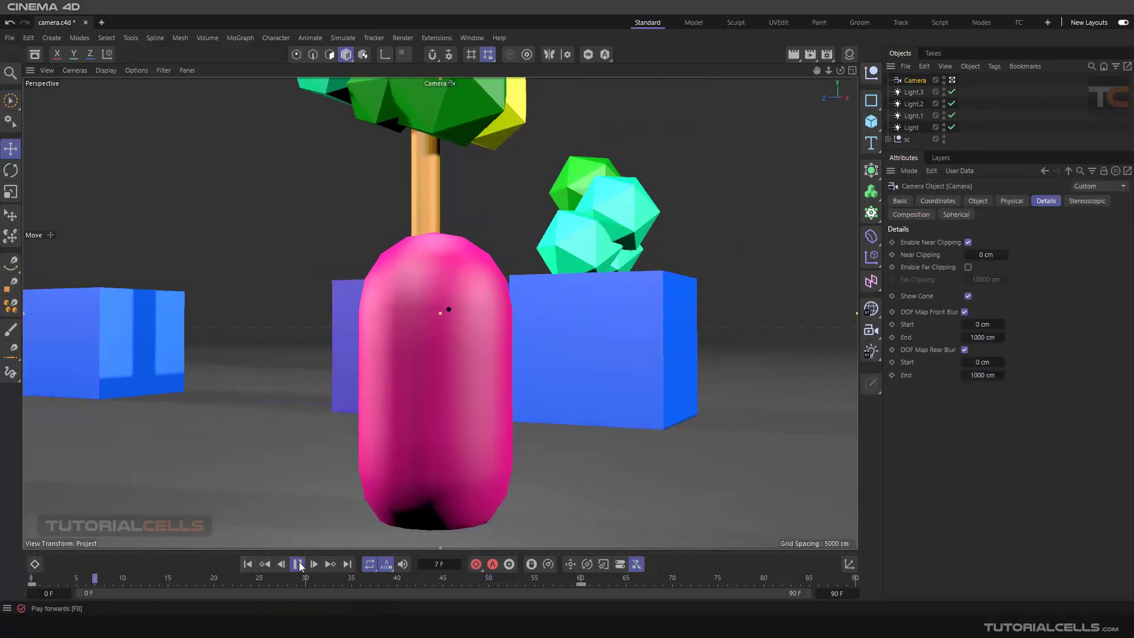
left_click(297, 564)
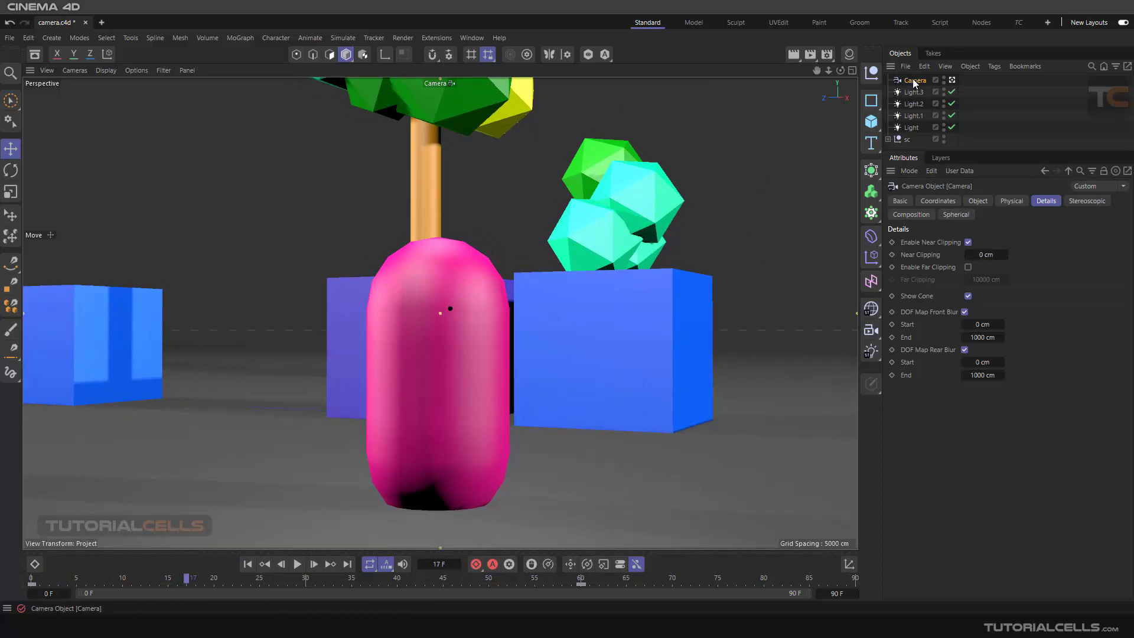
Add a Motion Camera based on the animated standard camera and apply the SteadyCam 1 motion preset
left_click(872, 341)
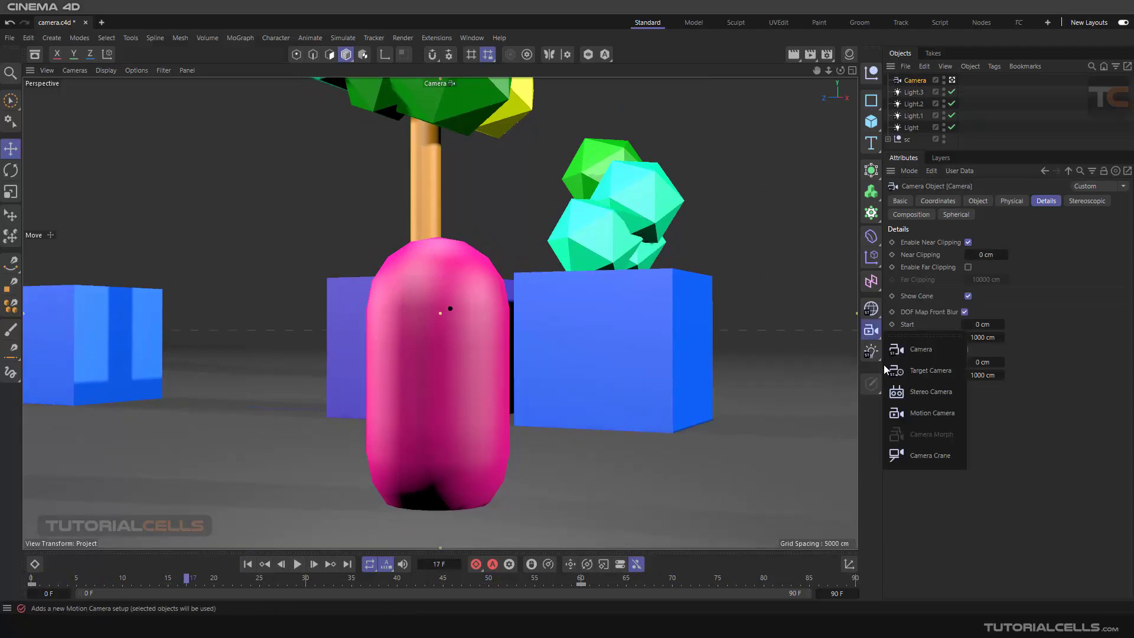
left_click(913, 413)
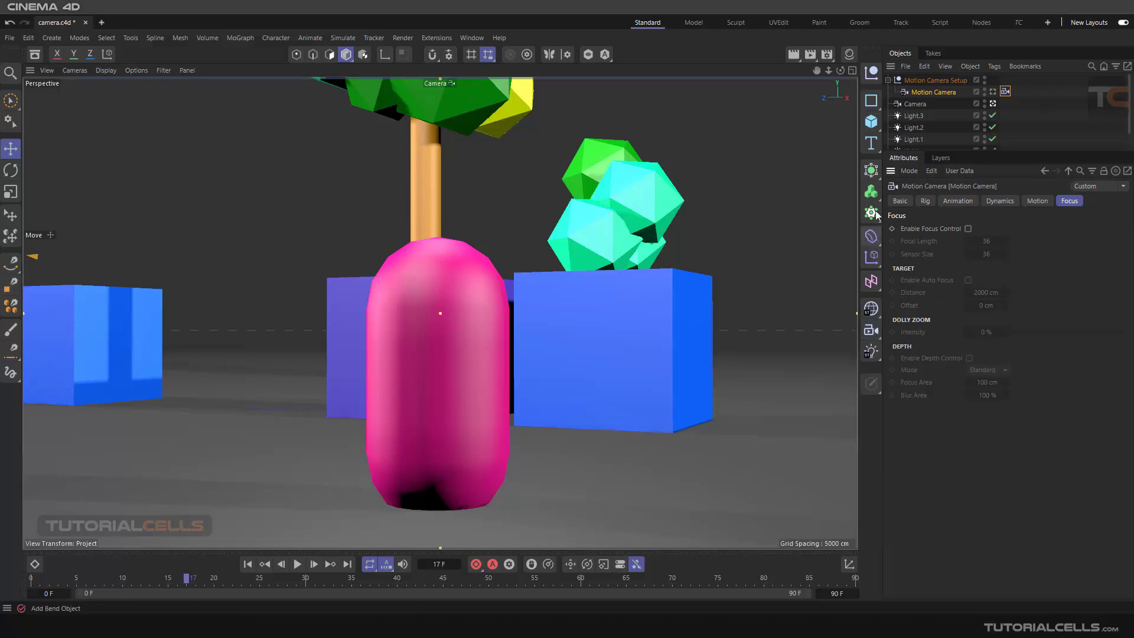
left_click(1031, 206)
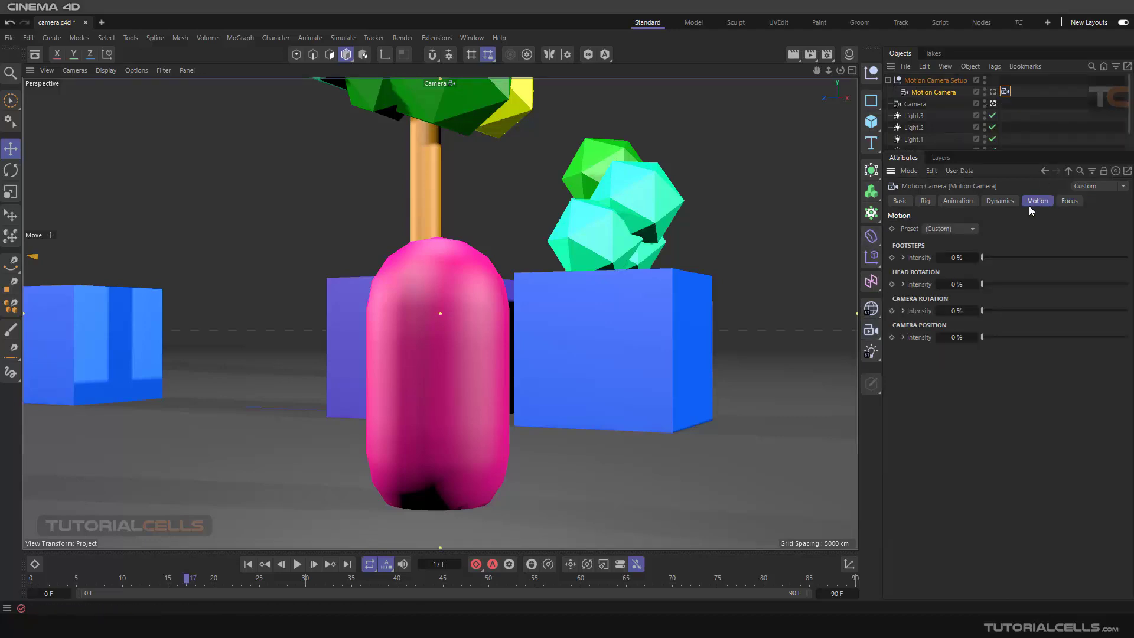
left_click(958, 230)
left_click(958, 268)
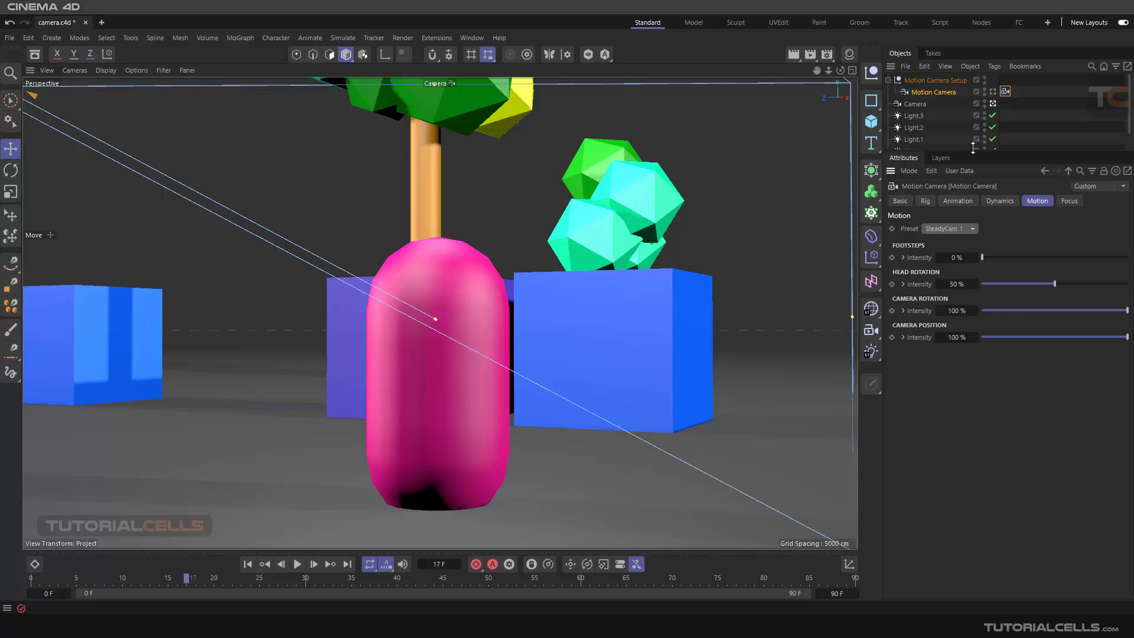
Look through the Motion Camera, show its object properties, and play the animation to check the inherited focal length
left_click(993, 92)
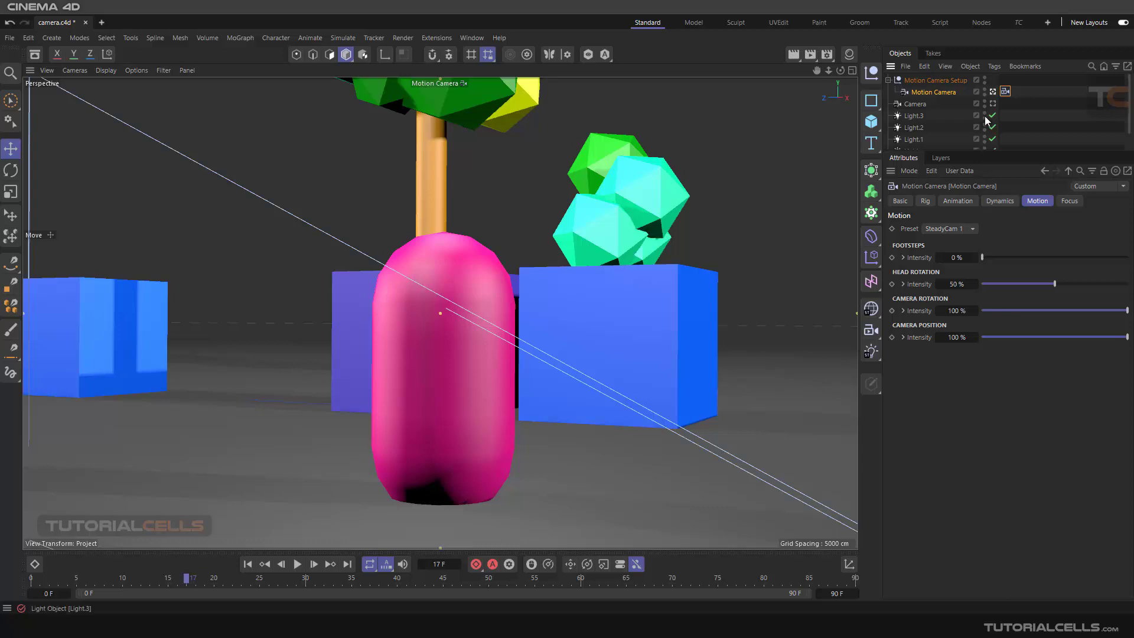
left_click(950, 93)
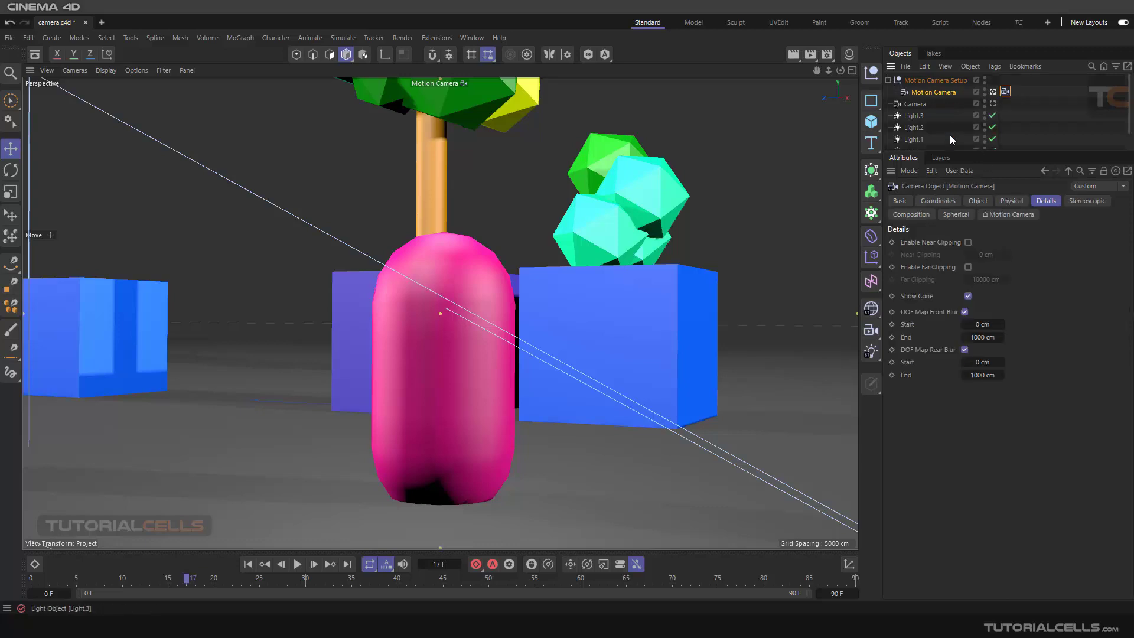
left_click(978, 202)
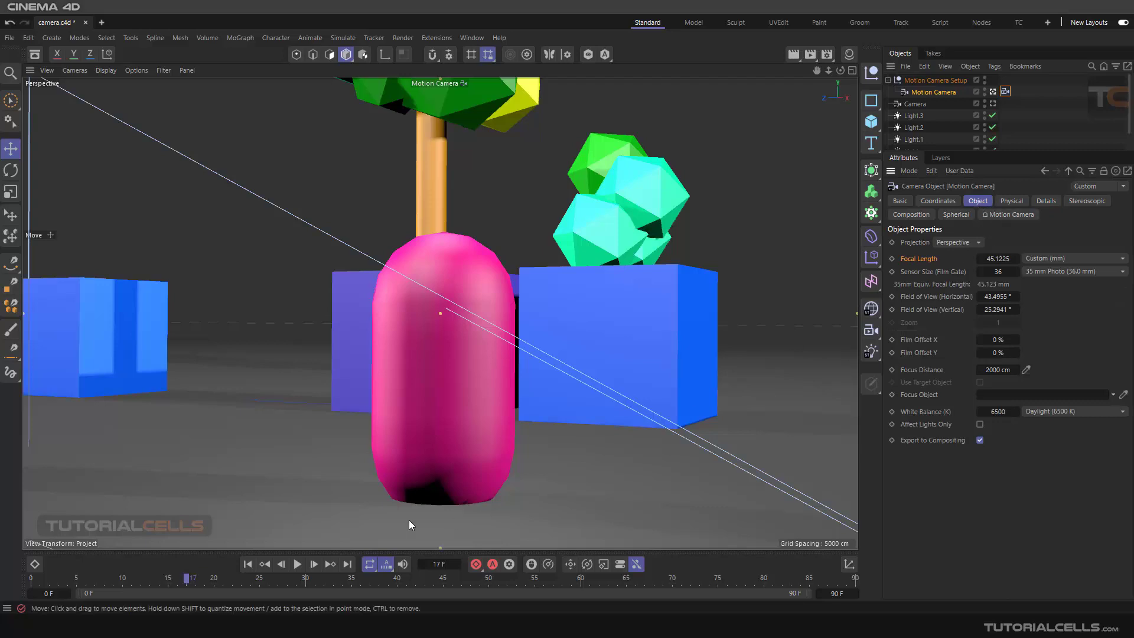
left_click(297, 564)
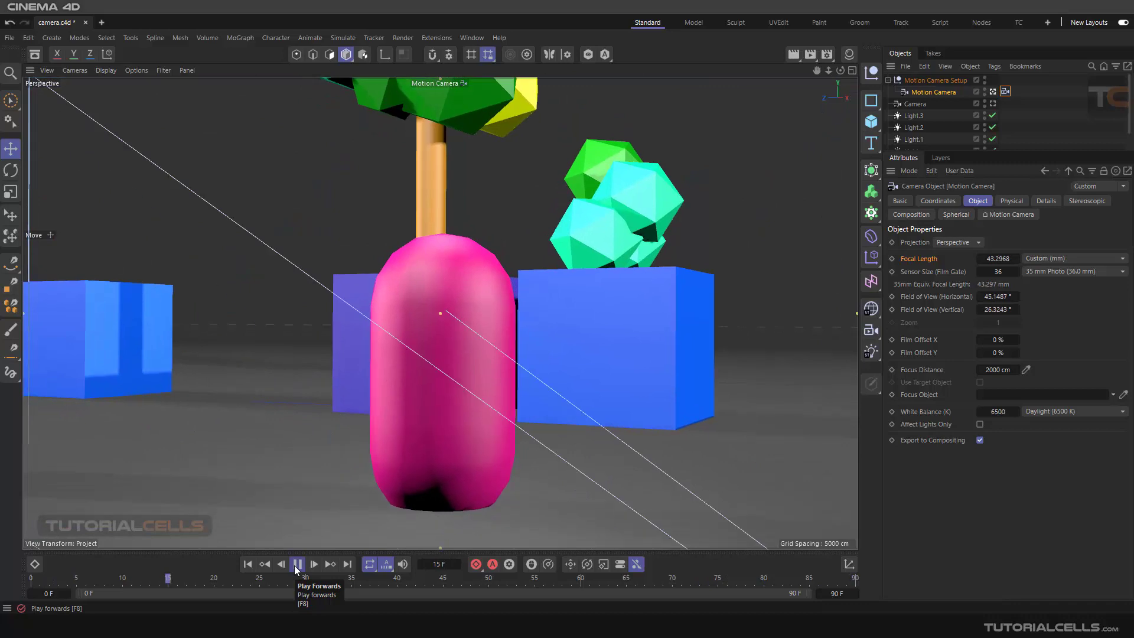
left_click(298, 565)
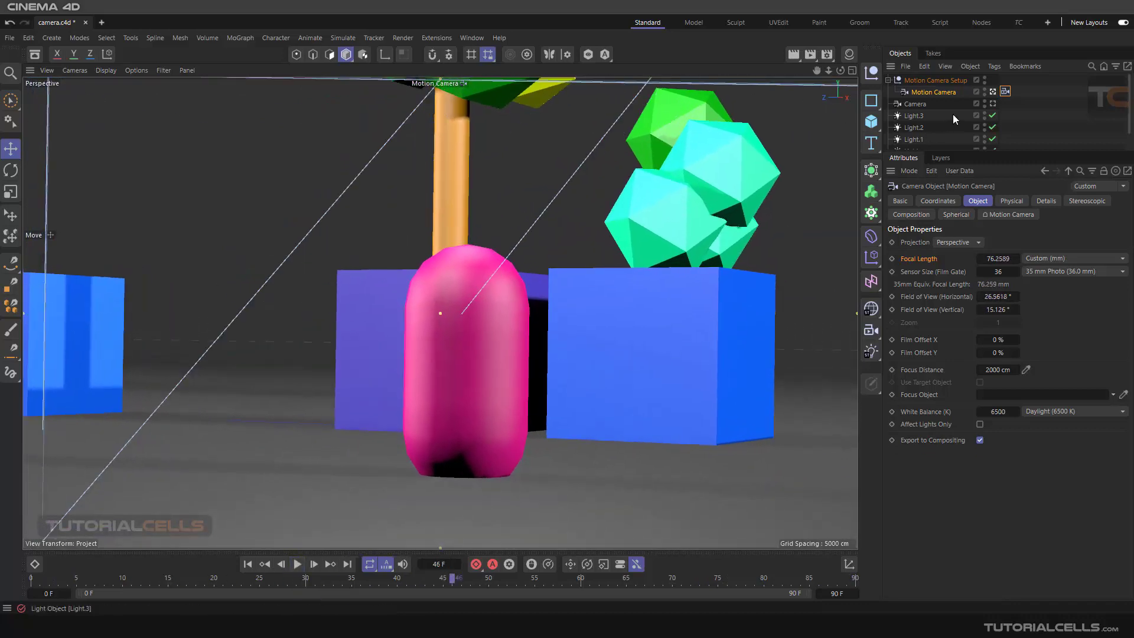
Hide the standard camera in the viewport and replay the animation through the Motion Camera
left_click(985, 102)
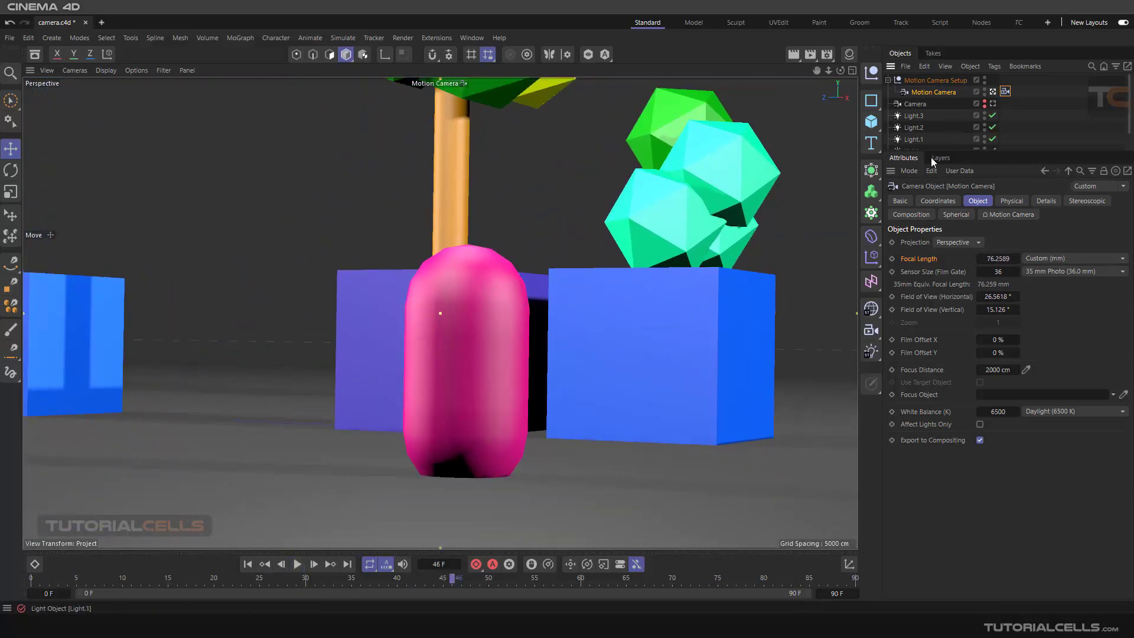
left_click(297, 565)
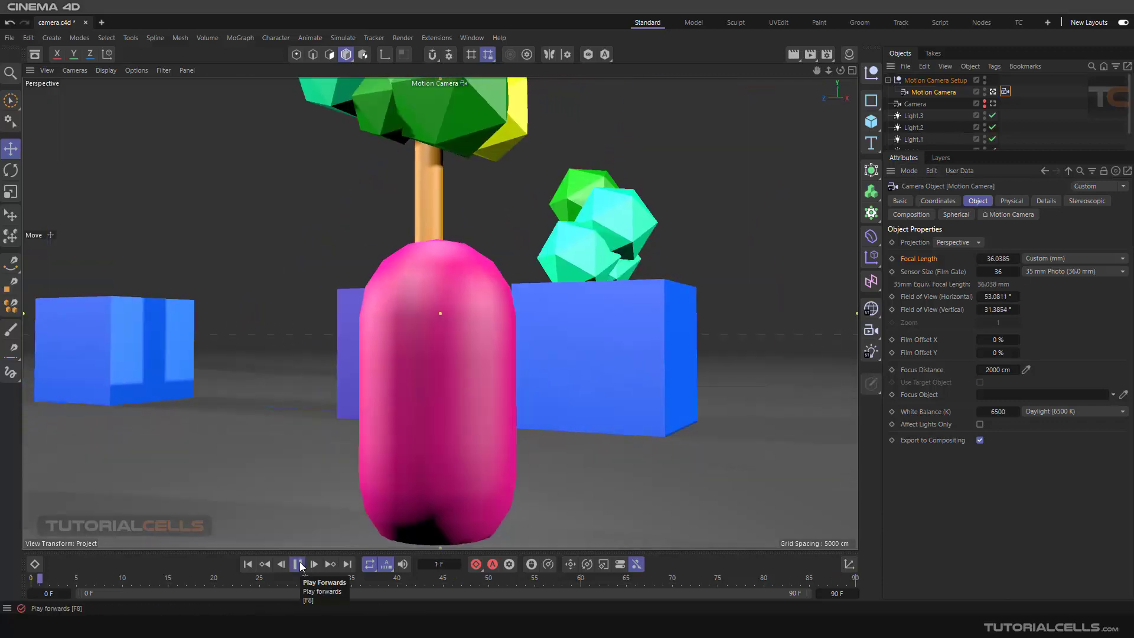
left_click(298, 564)
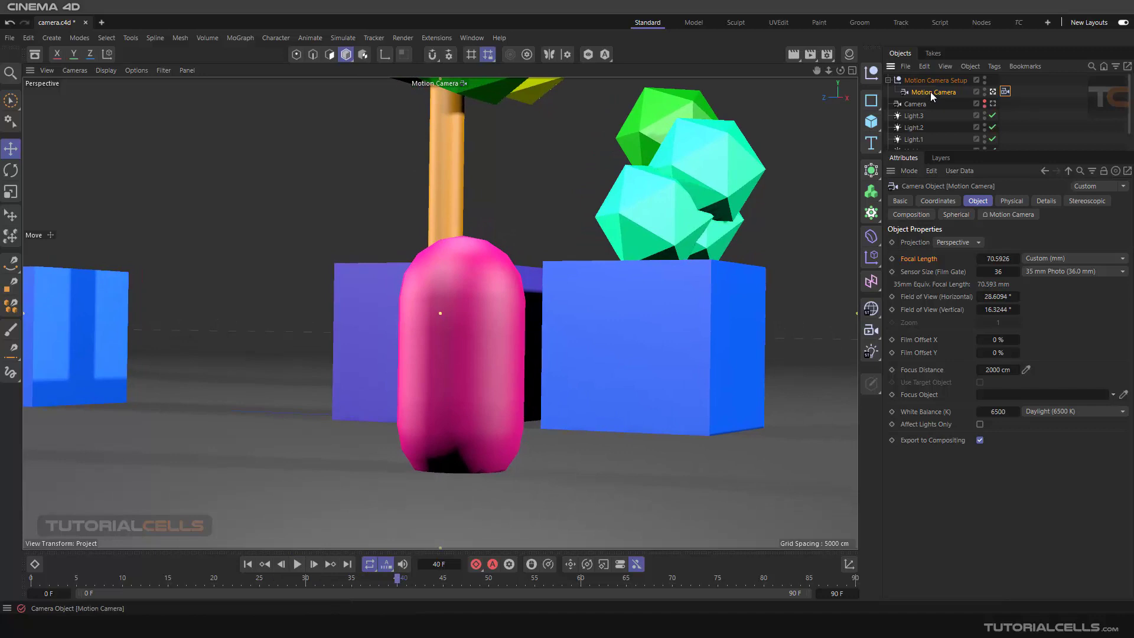
Compare the Motion Camera's Focus settings with the object properties of the standard camera
left_click(1006, 92)
left_click(1067, 201)
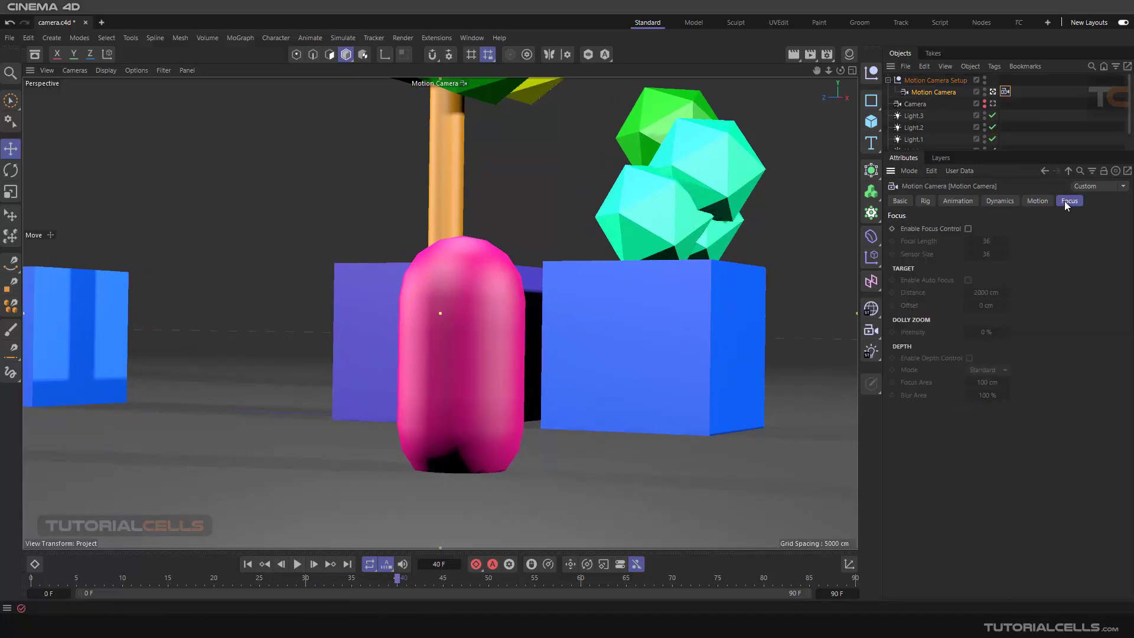
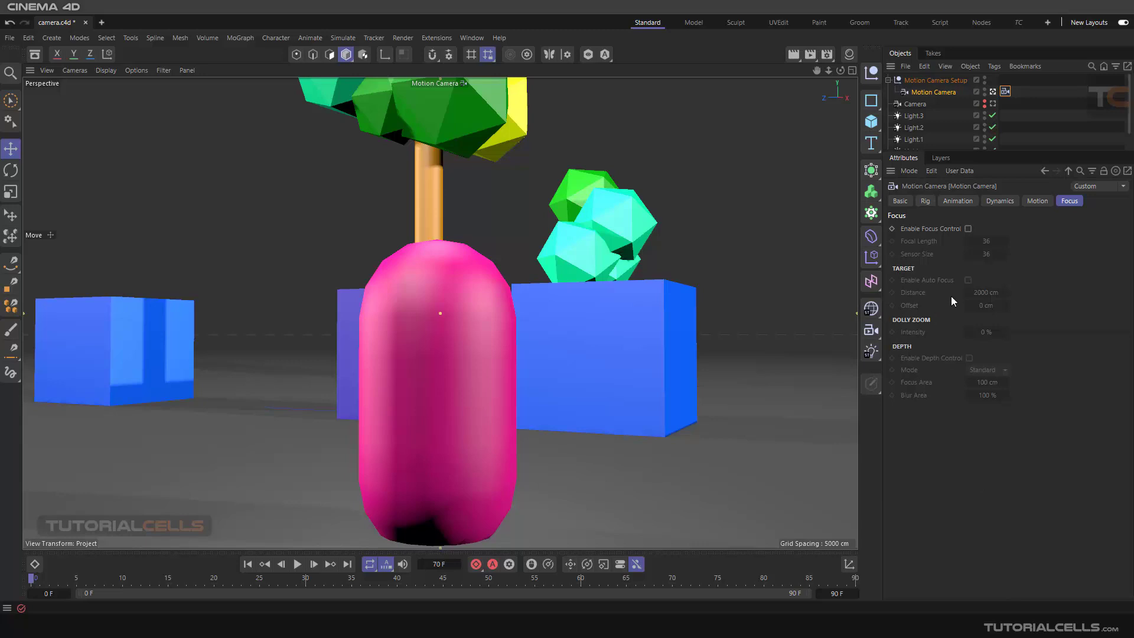
left_click(915, 104)
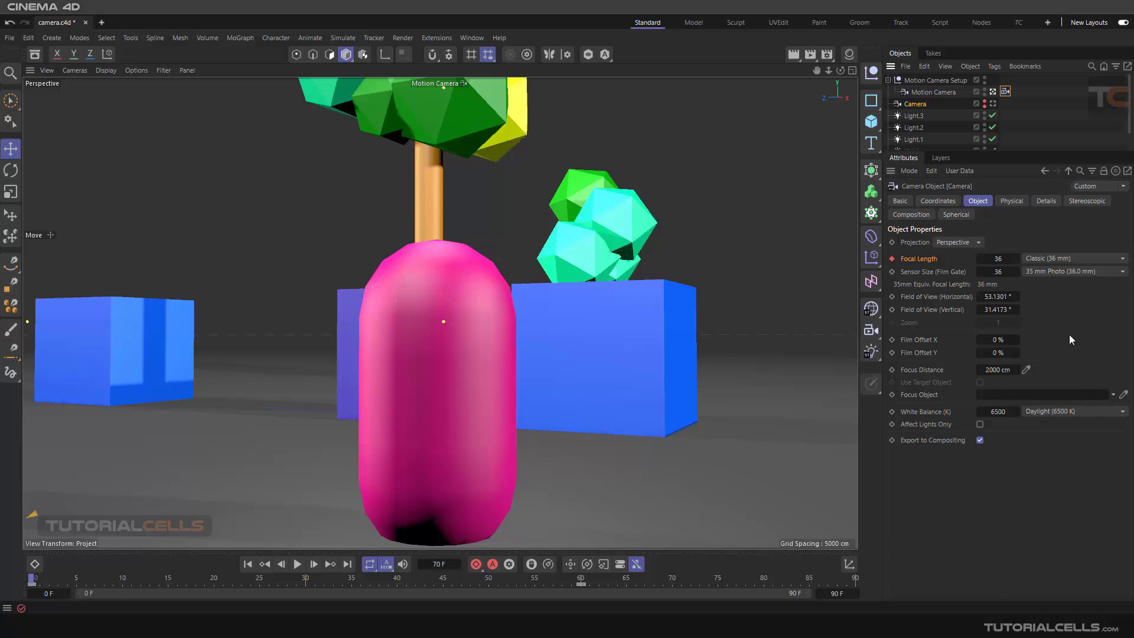
left_click(932, 93)
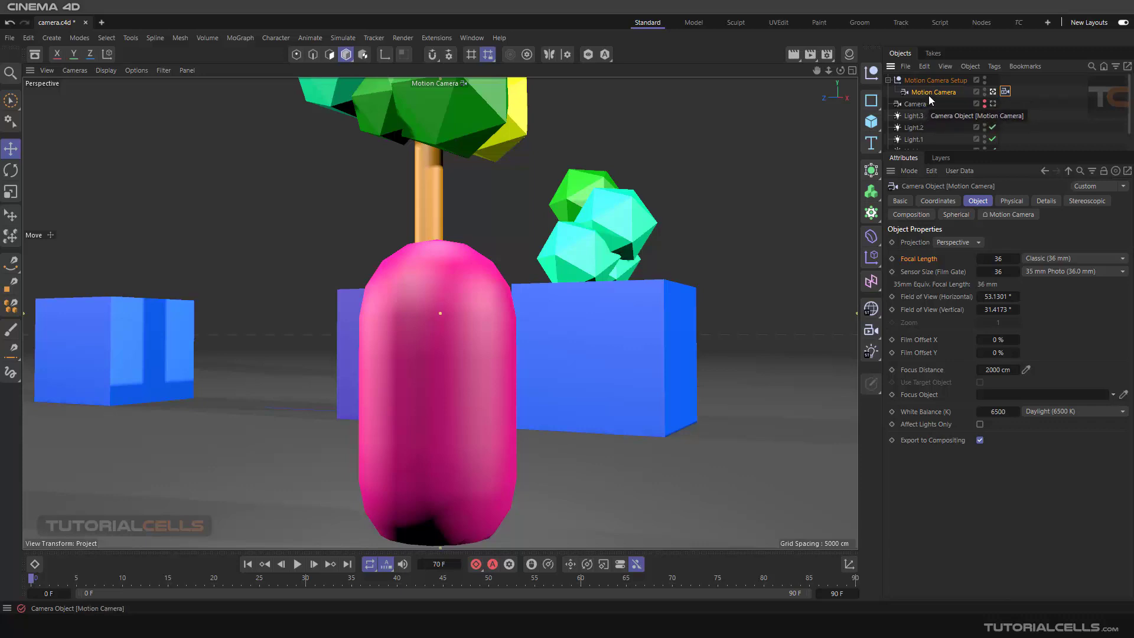
Examine the Motion Camera tag's Animation, Rig and Focus settings, replaying the animation to check the linked camera's influence
left_click(1005, 92)
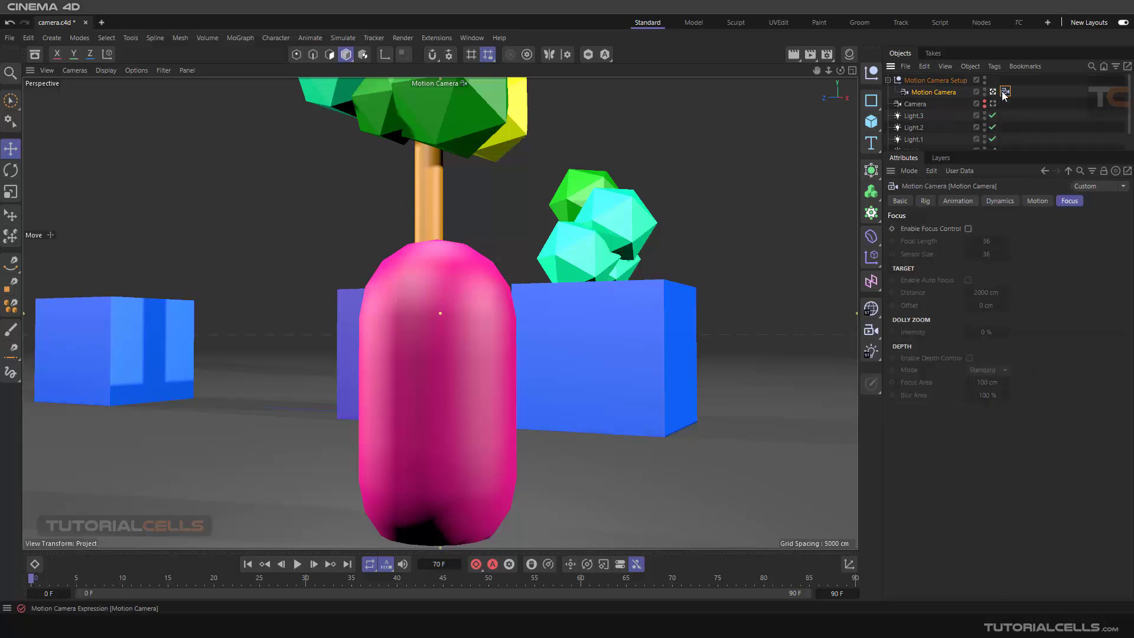
left_click(969, 201)
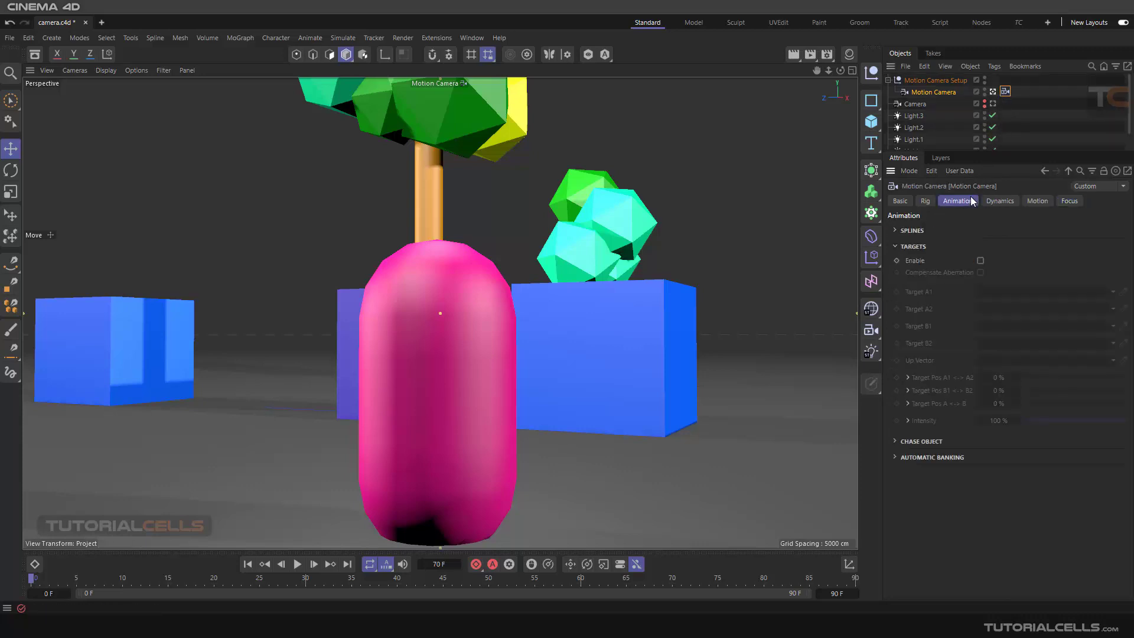
left_click(928, 202)
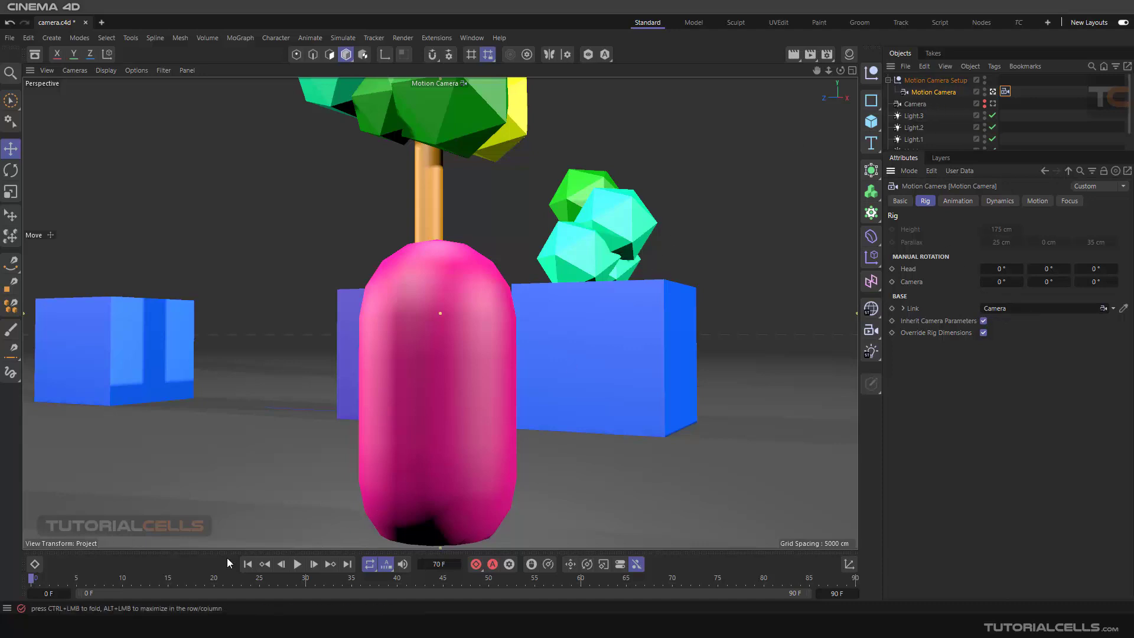
left_click(297, 564)
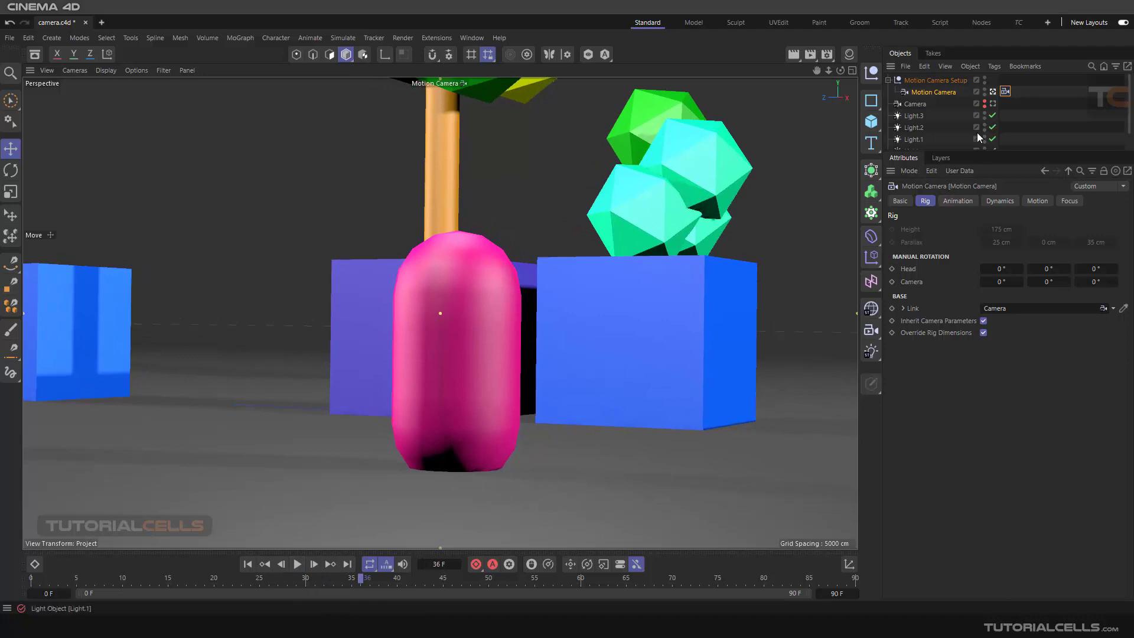
left_click(1069, 201)
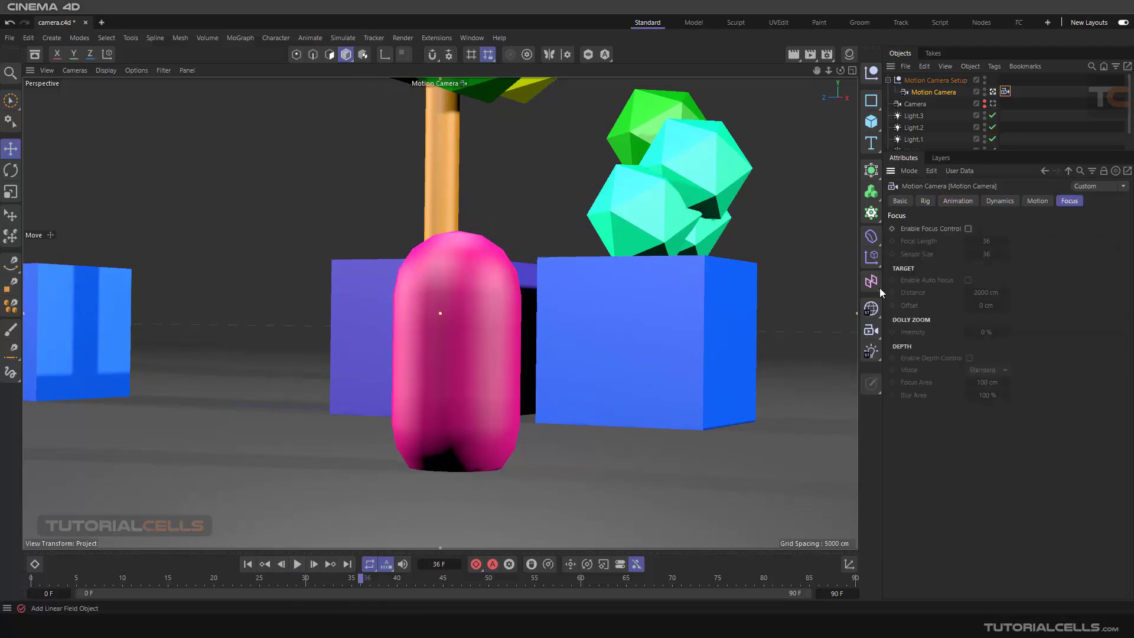
left_click(872, 332)
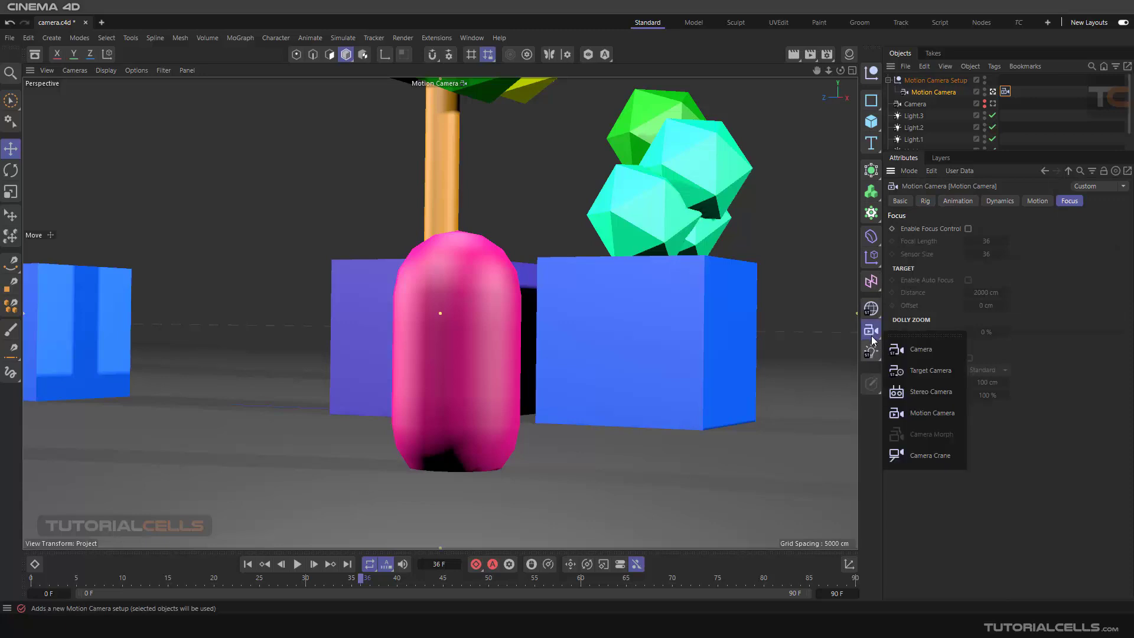